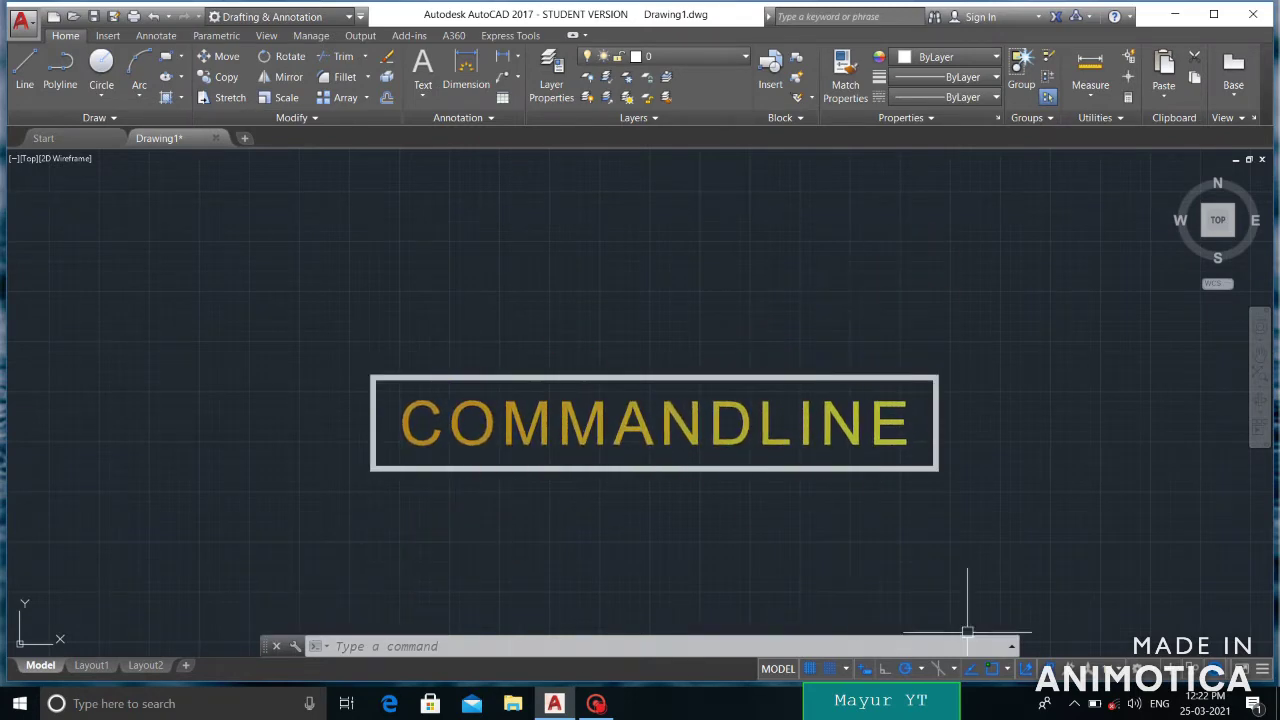
# Step: Browse the command suggestions starting with C, then dismiss them and cancel the stray selection
pyautogui.click(530, 645)
pyautogui.write('C')
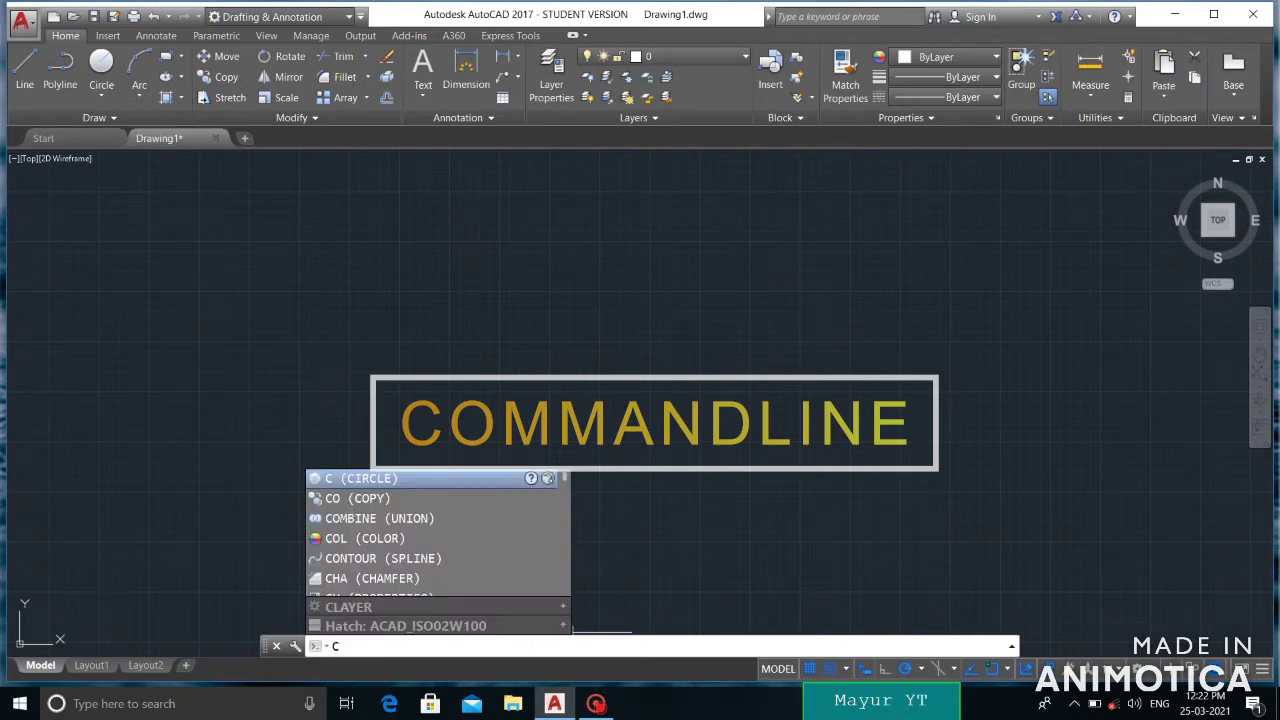
pyautogui.press('Down')
pyautogui.press('Up')
pyautogui.press('Down')
pyautogui.press('Down')
pyautogui.press('Down')
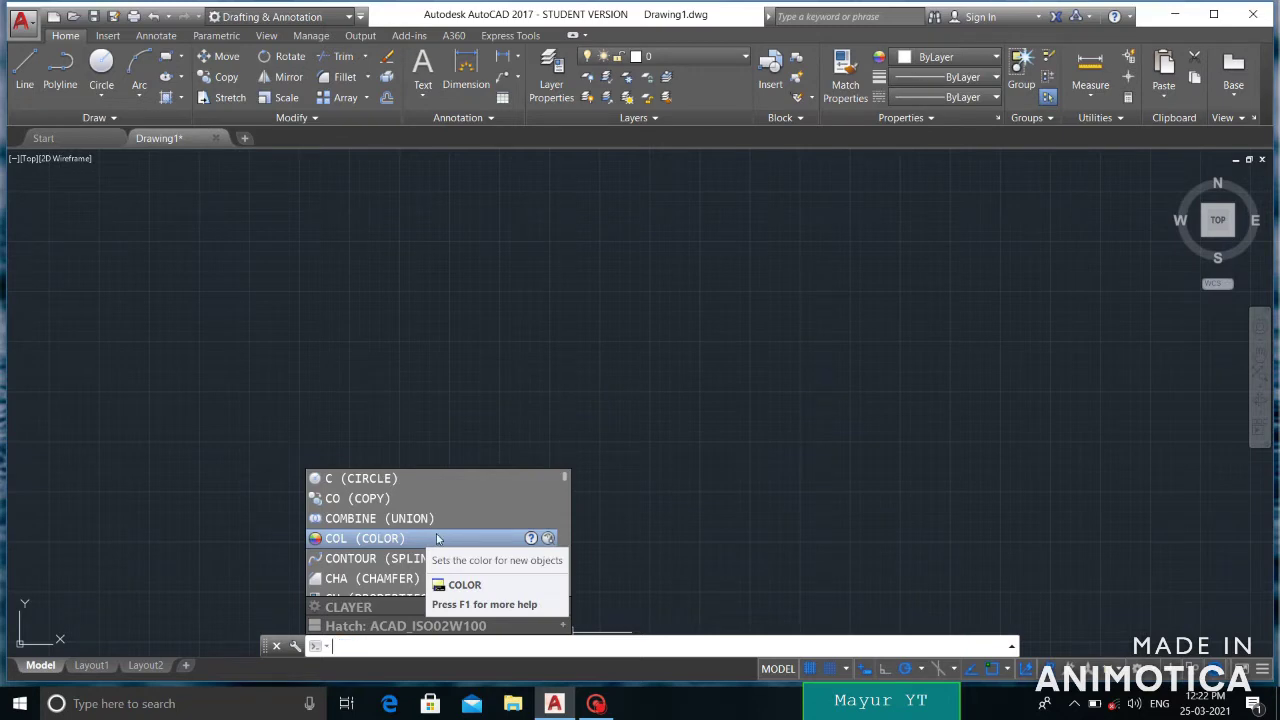
pyautogui.press('Escape')
pyautogui.click(436, 537)
pyautogui.press('Escape')
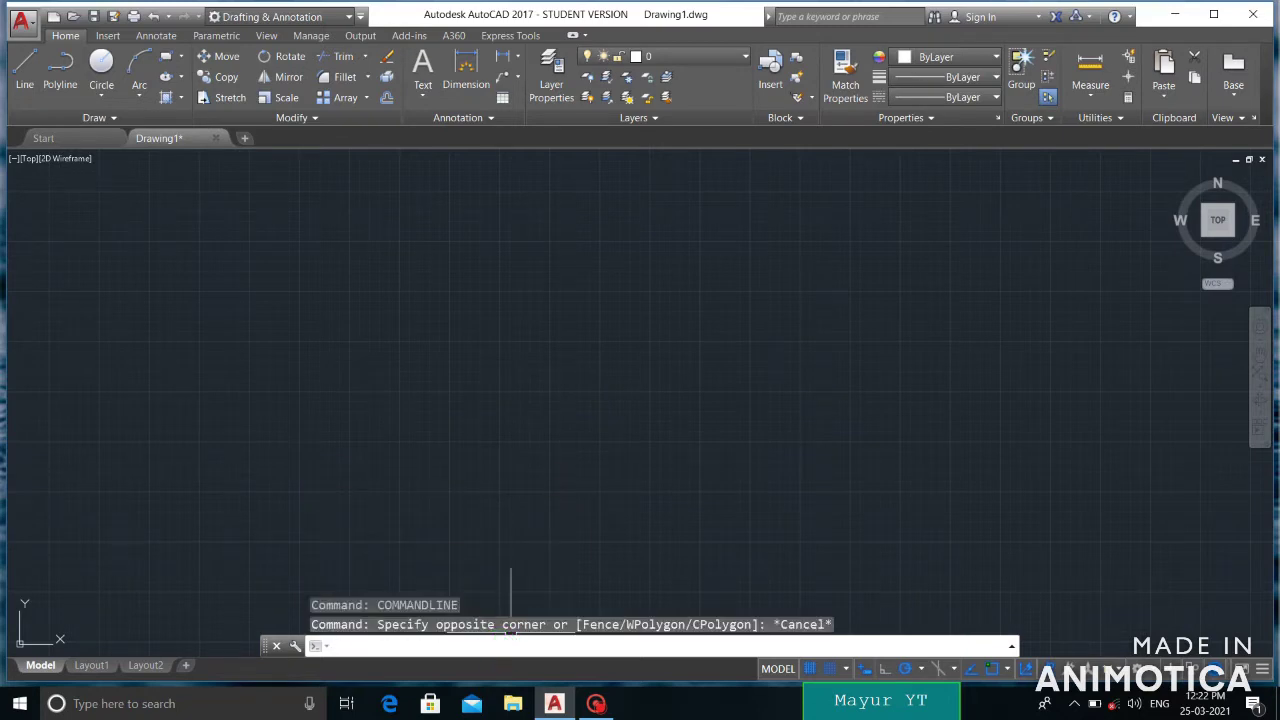
# Step: Clear the partly typed command and float the command line over the drawing area
pyautogui.scroll(-1, 409, 544)
pyautogui.write('LEN')
pyautogui.scroll(-2, 418, 556)
pyautogui.scroll(2, 420, 556)
pyautogui.scroll(1, 423, 554)
pyautogui.scroll(-1, 423, 554)
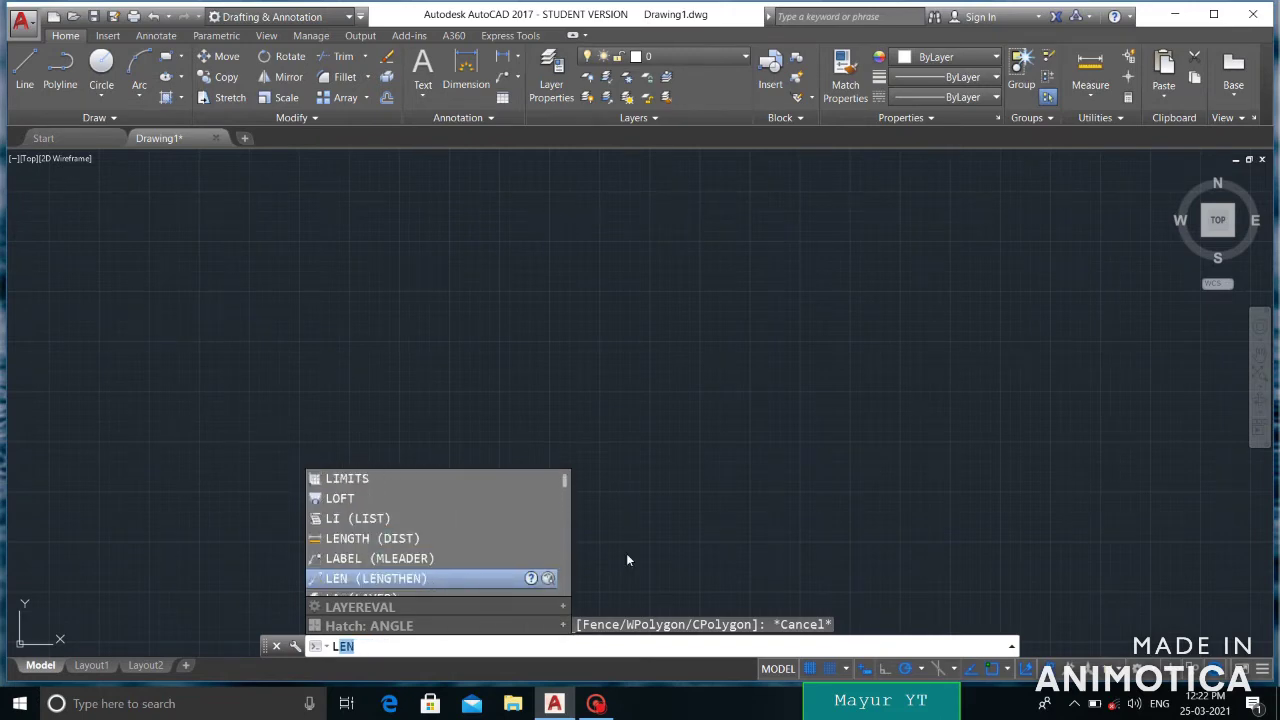
pyautogui.press('Escape')
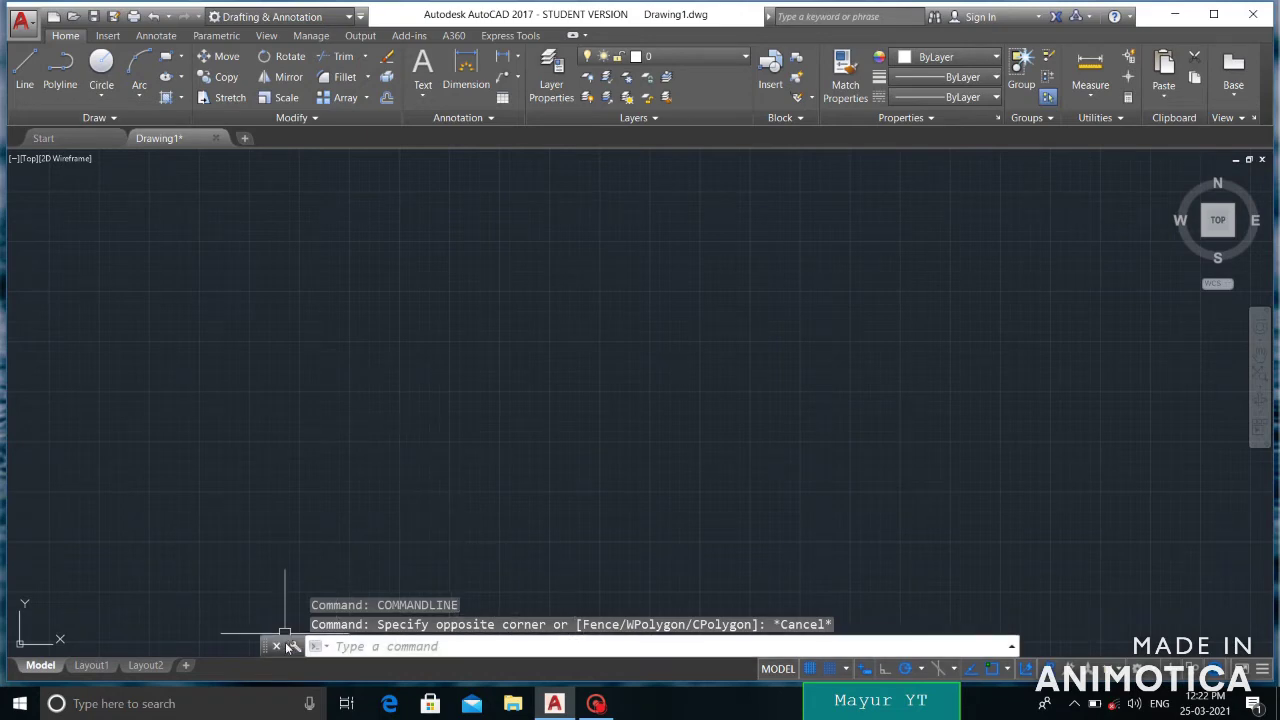
pyautogui.moveTo(298, 640)
pyautogui.mouseDown()
pyautogui.moveTo(628, 474)
pyautogui.moveTo(359, 631)
pyautogui.mouseUp()
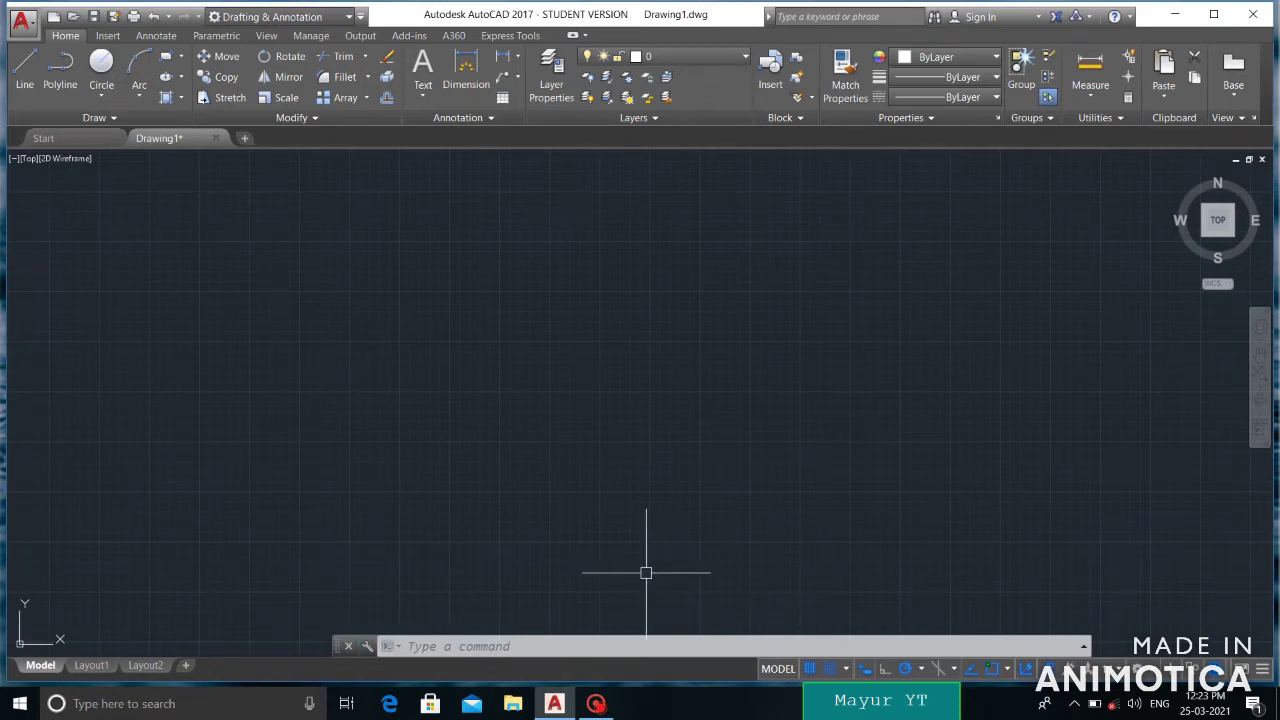
# Step: Enter L in the floating command line, then cancel it
pyautogui.write('L')
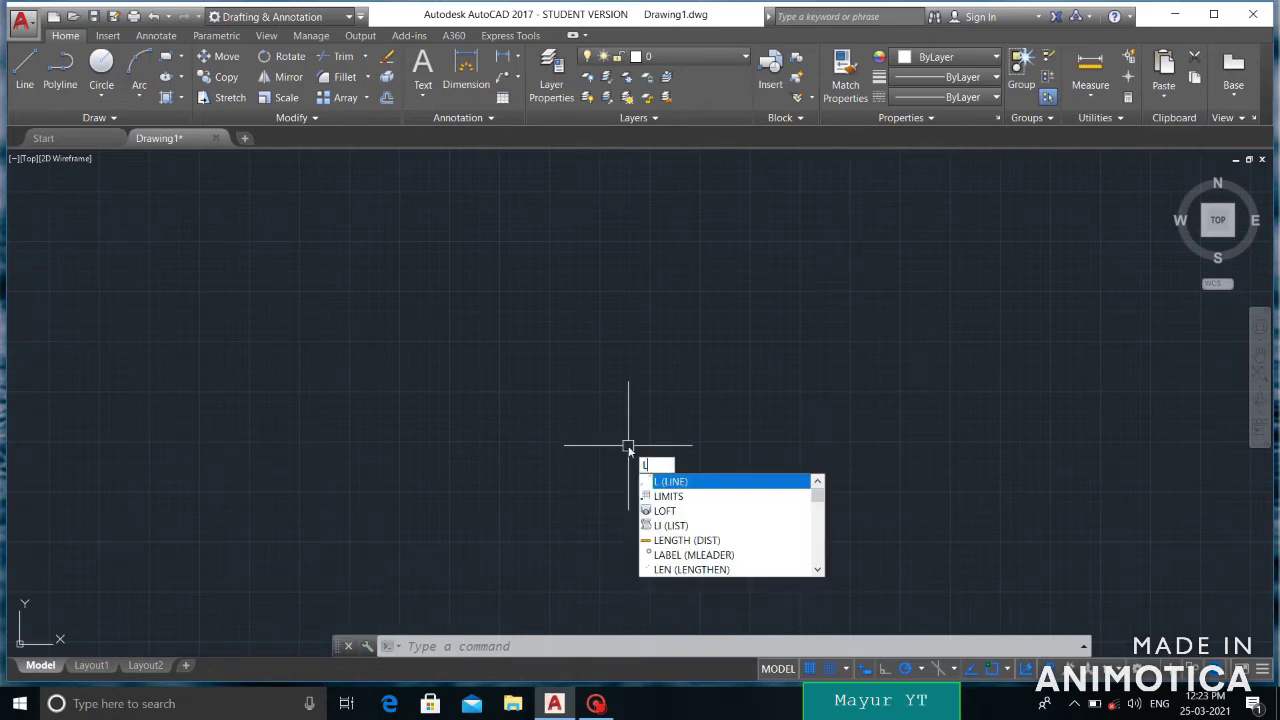
pyautogui.click(718, 500)
pyautogui.press('Escape')
pyautogui.press('Escape')
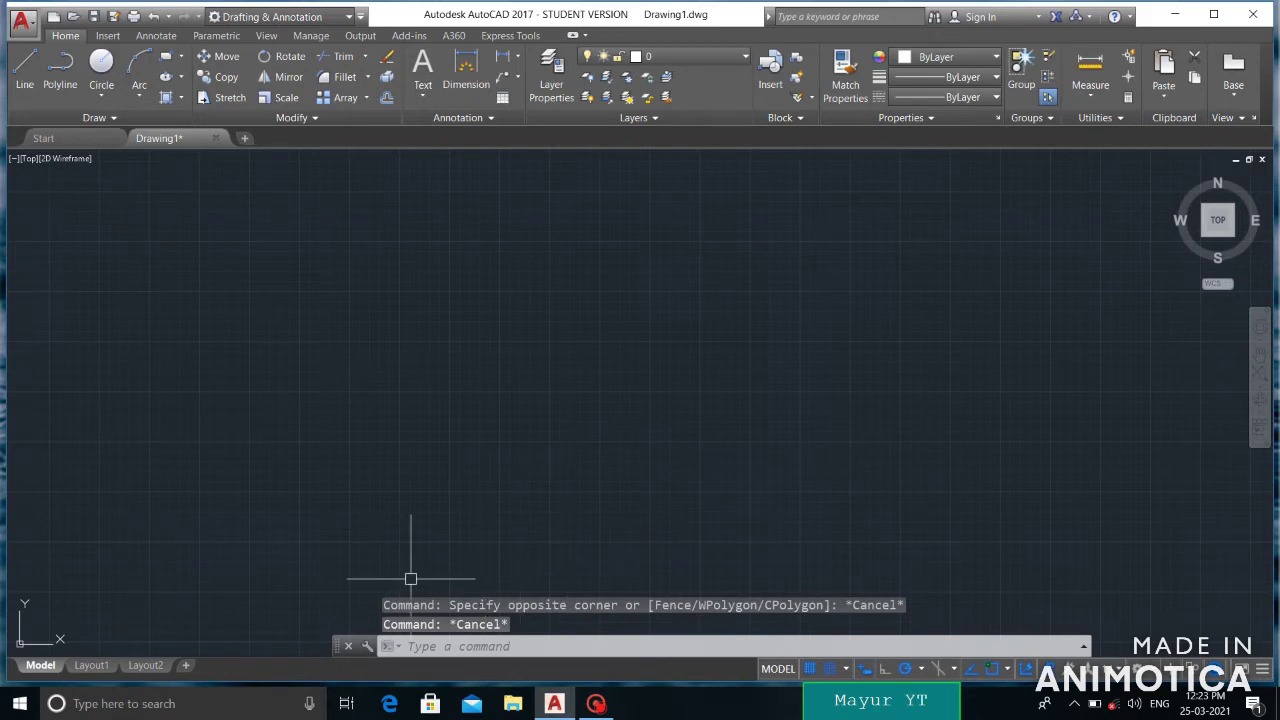
# Step: Close the command line window with Yes, then restore it with the COMMANDLINE command
pyautogui.click(350, 647)
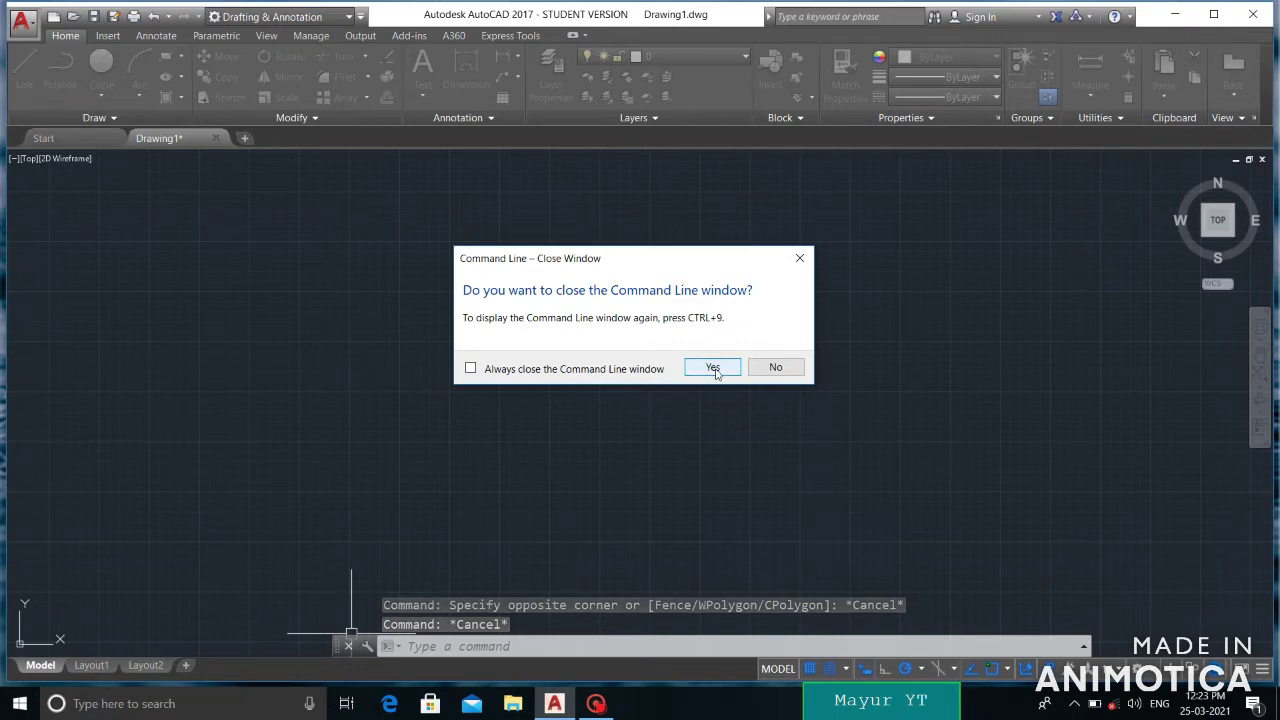
pyautogui.click(713, 369)
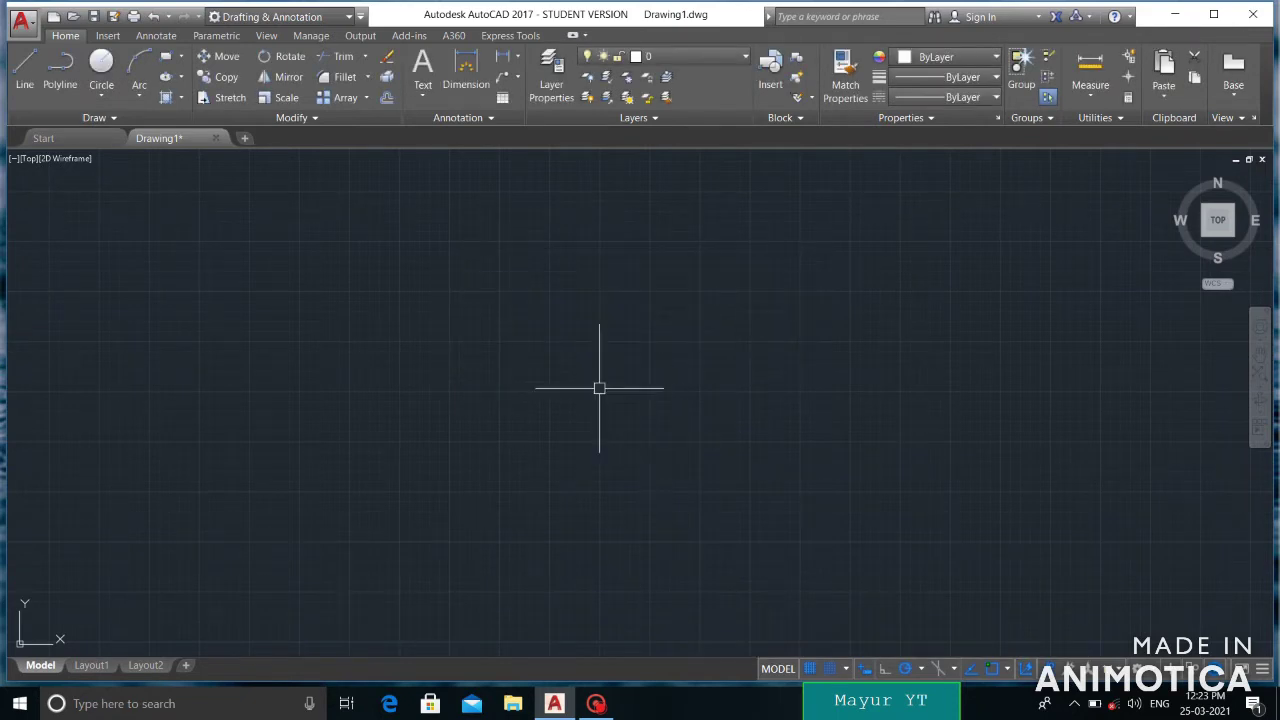
pyautogui.write('co')
pyautogui.write('m')
pyautogui.press('Down')
pyautogui.press('Down')
pyautogui.press('Return')
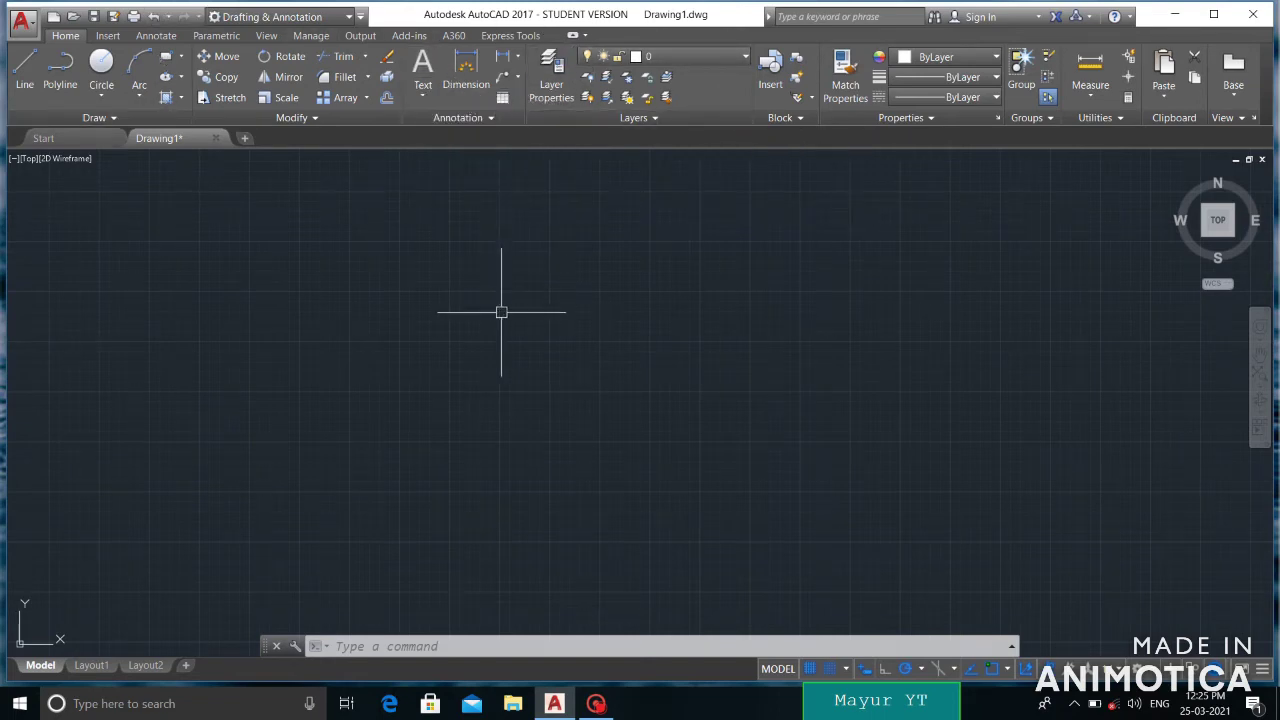
# Step: Run RIBBONCLOSE from the command line to hide the ribbon
pyautogui.click(425, 640)
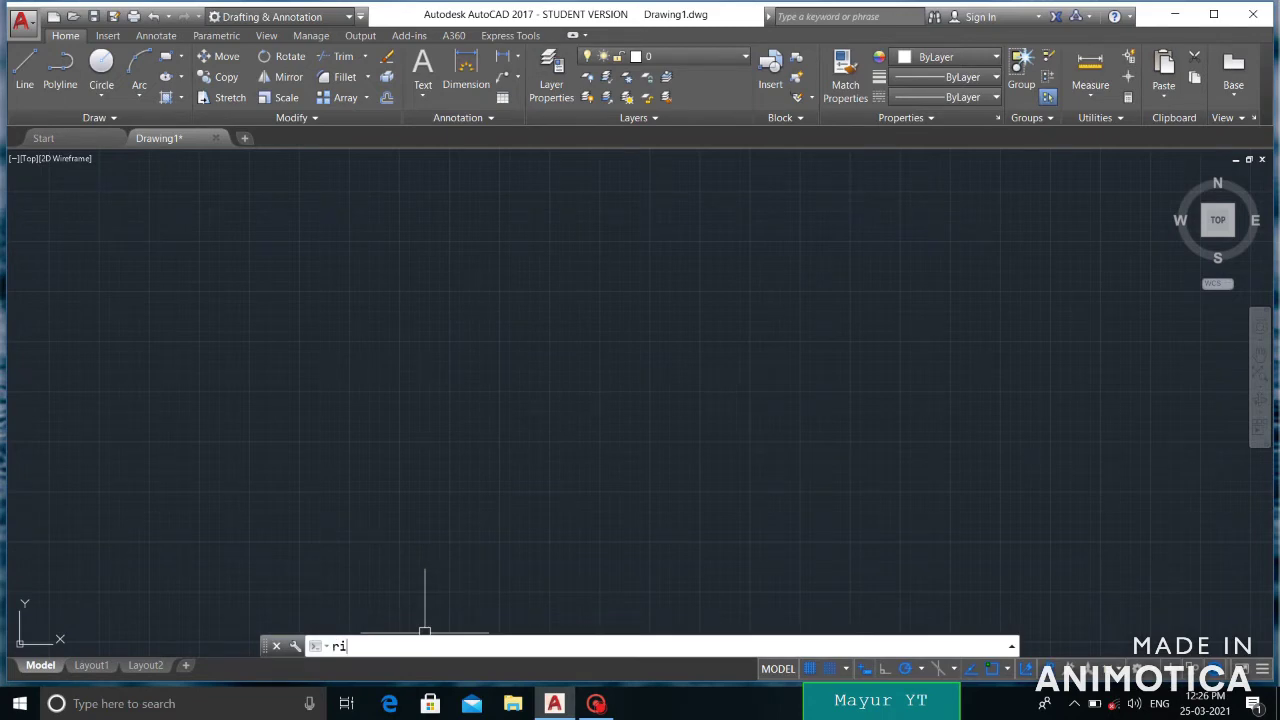
pyautogui.write('bb')
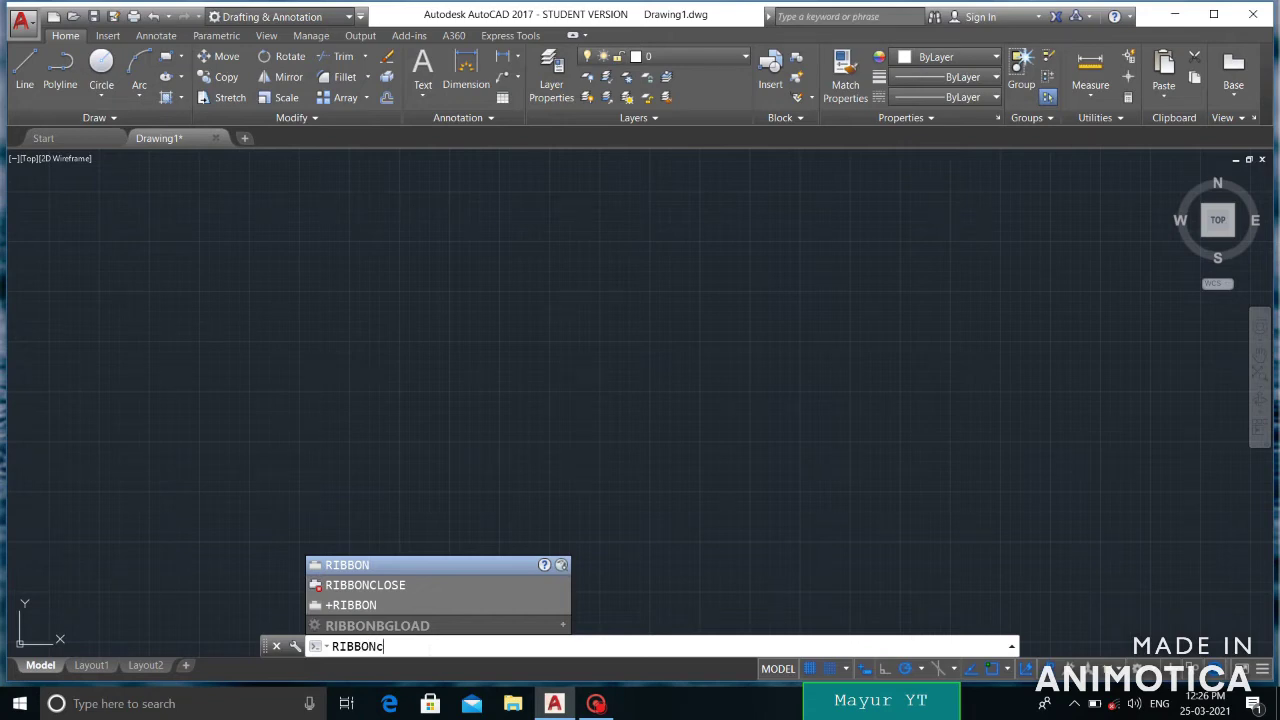
pyautogui.write('lose')
pyautogui.press('Return')
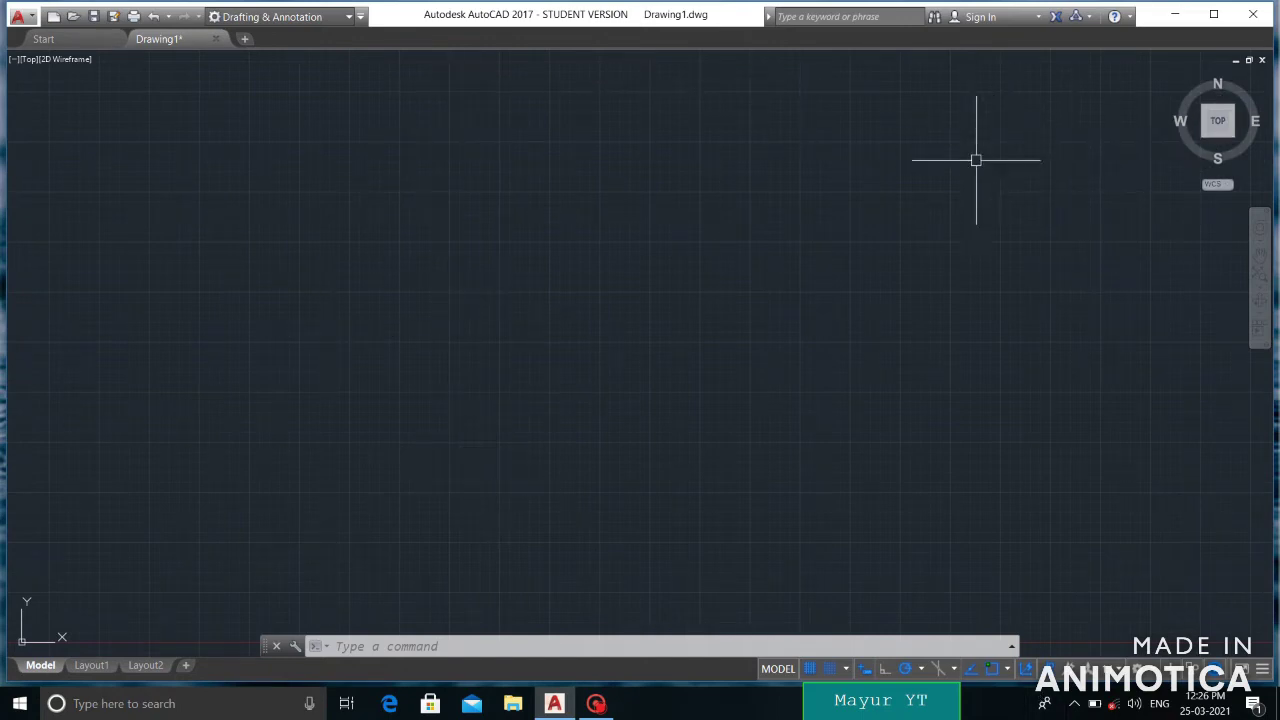
# Step: Run the RIBBON command to restore the ribbon above Drawing1
pyautogui.click(449, 645)
pyautogui.write('RIBBON')
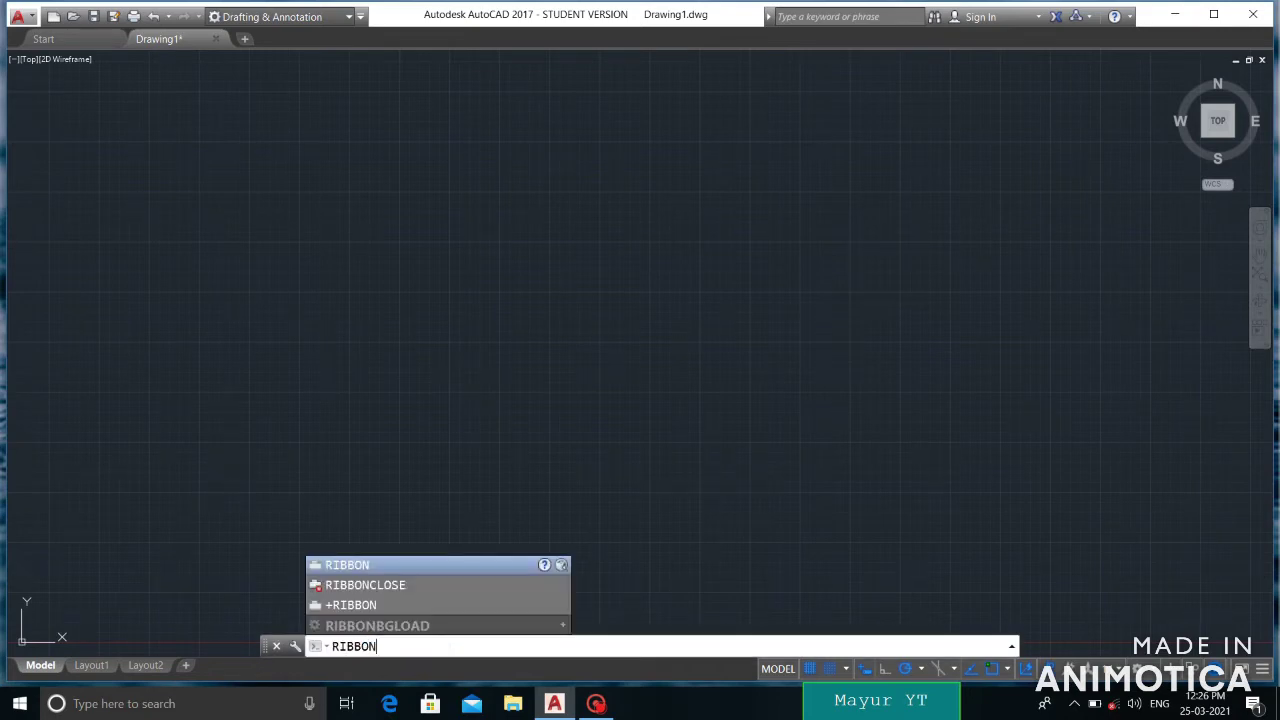
pyautogui.press('Return')
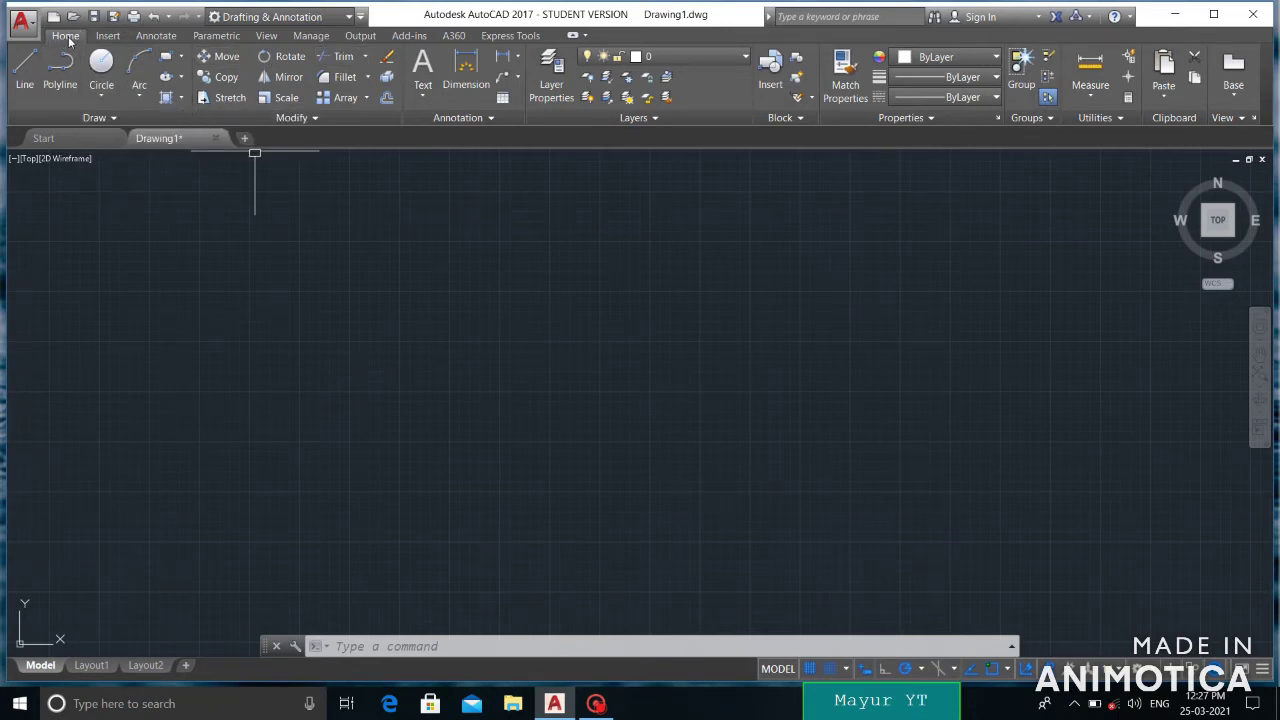
pyautogui.click(107, 35)
pyautogui.click(152, 35)
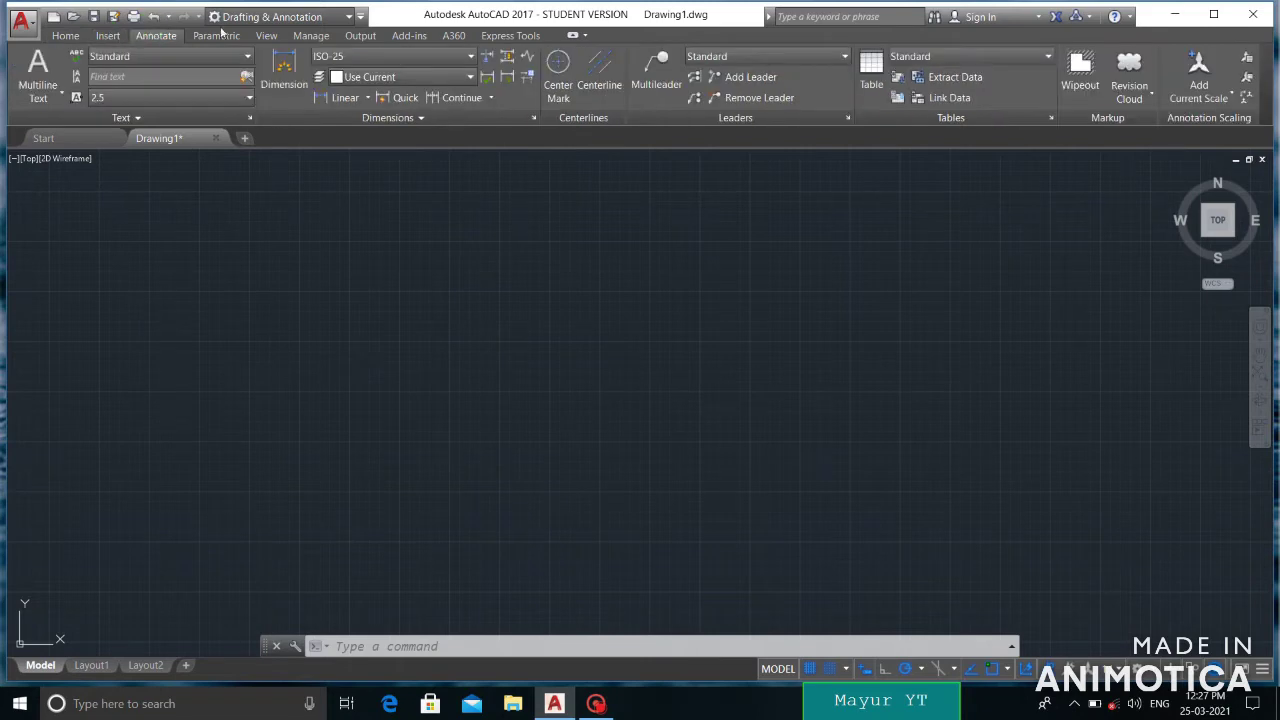
pyautogui.click(360, 35)
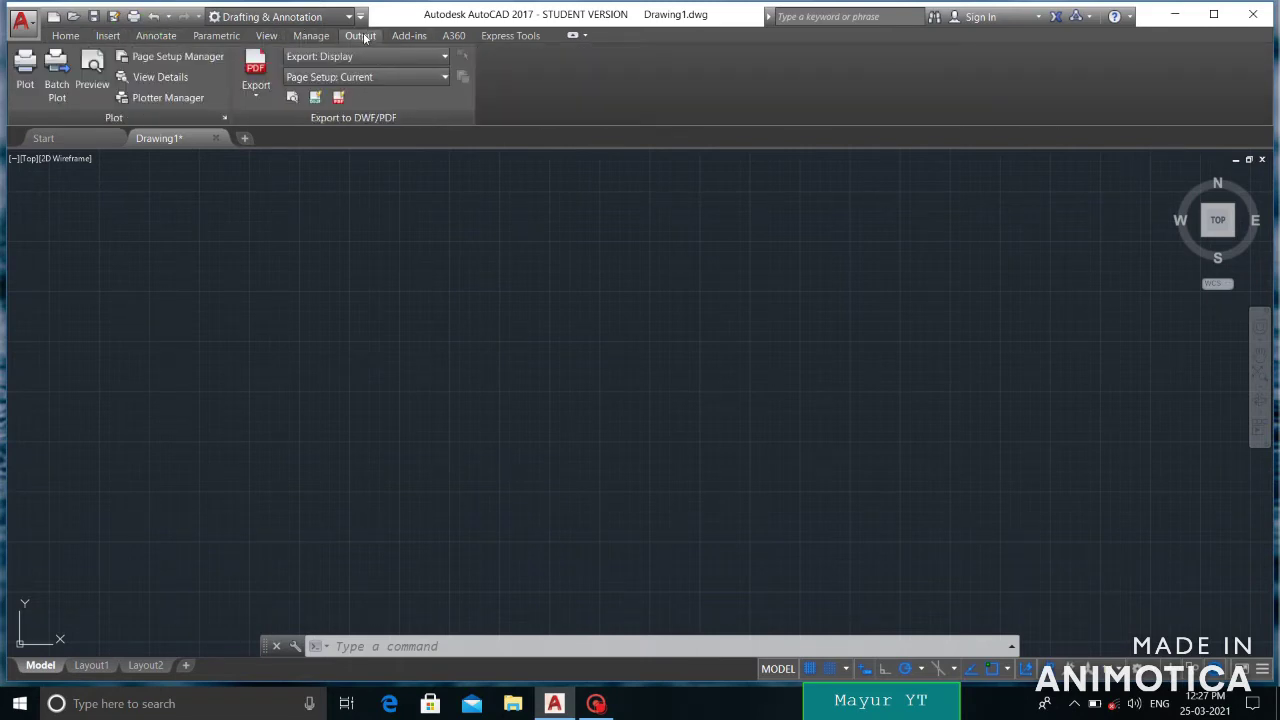
pyautogui.click(60, 35)
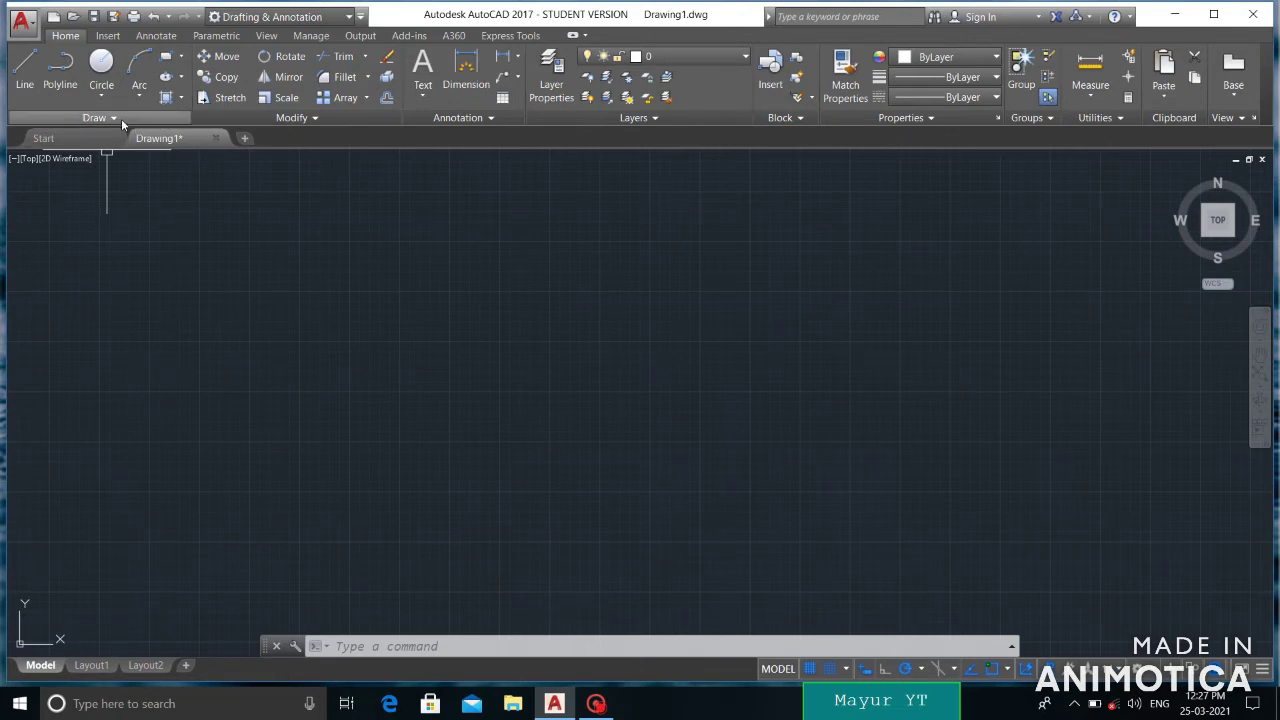
pyautogui.click(121, 118)
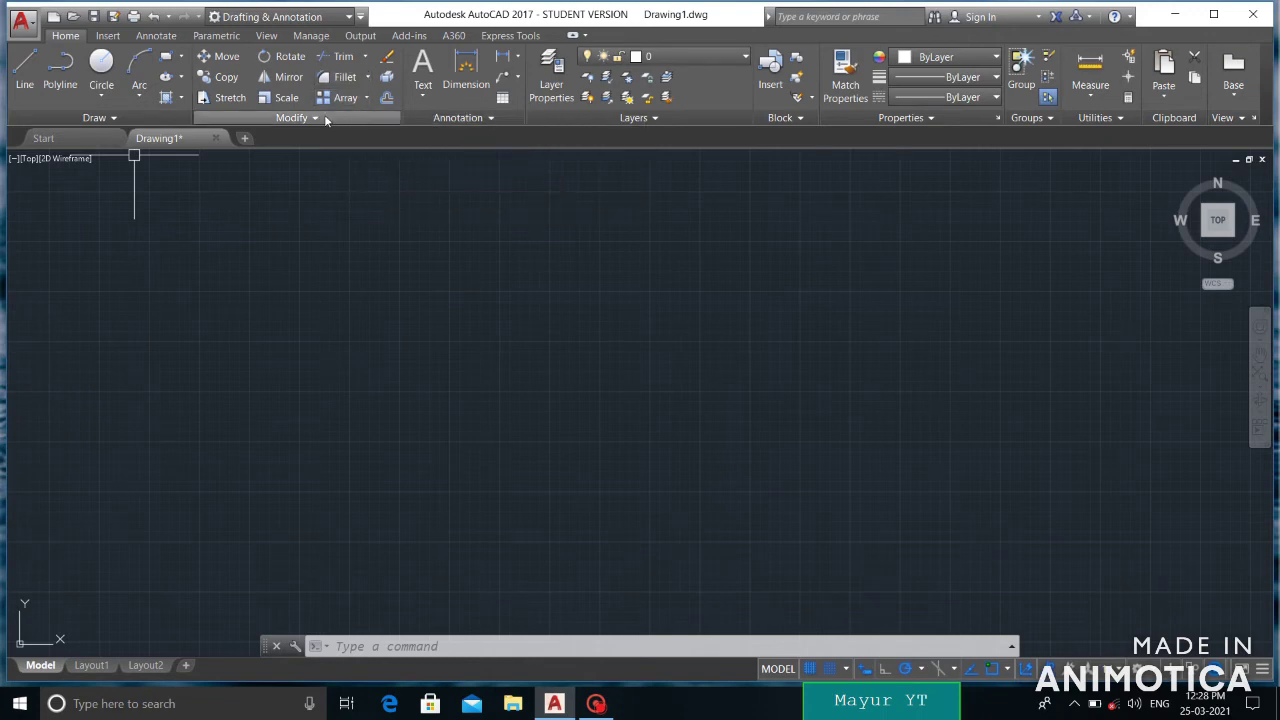
pyautogui.click(316, 119)
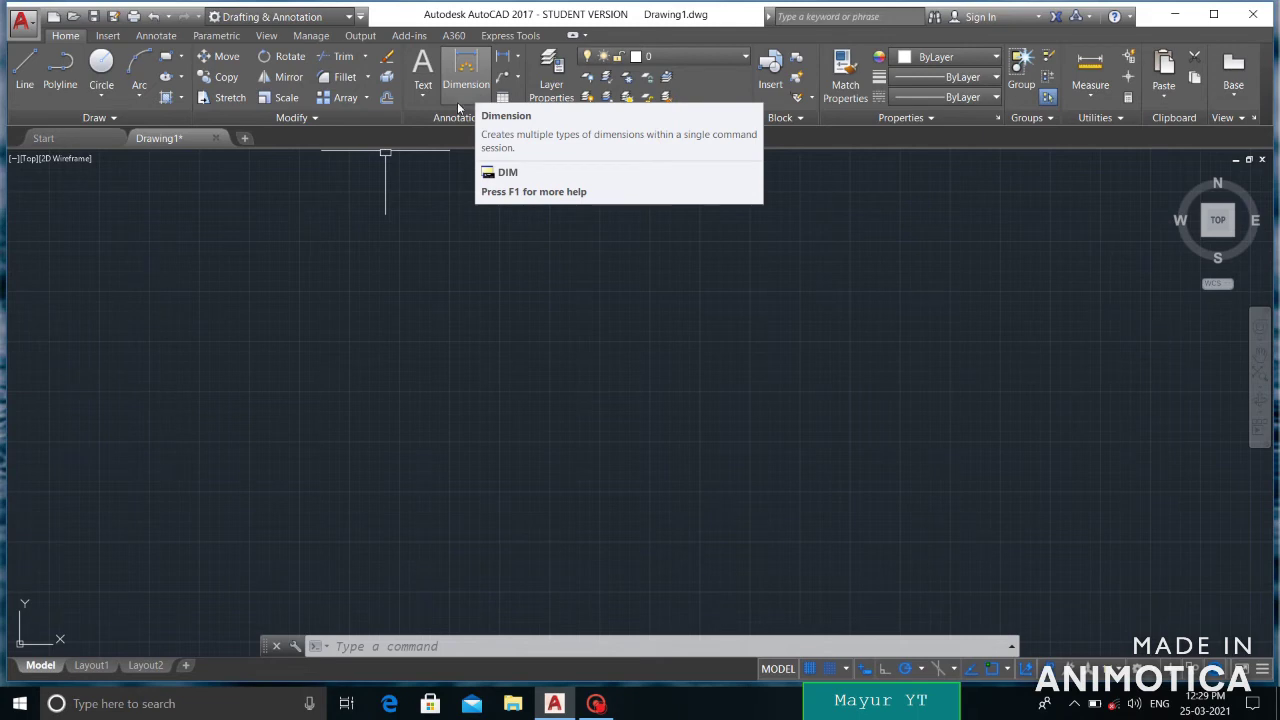
pyautogui.click(424, 97)
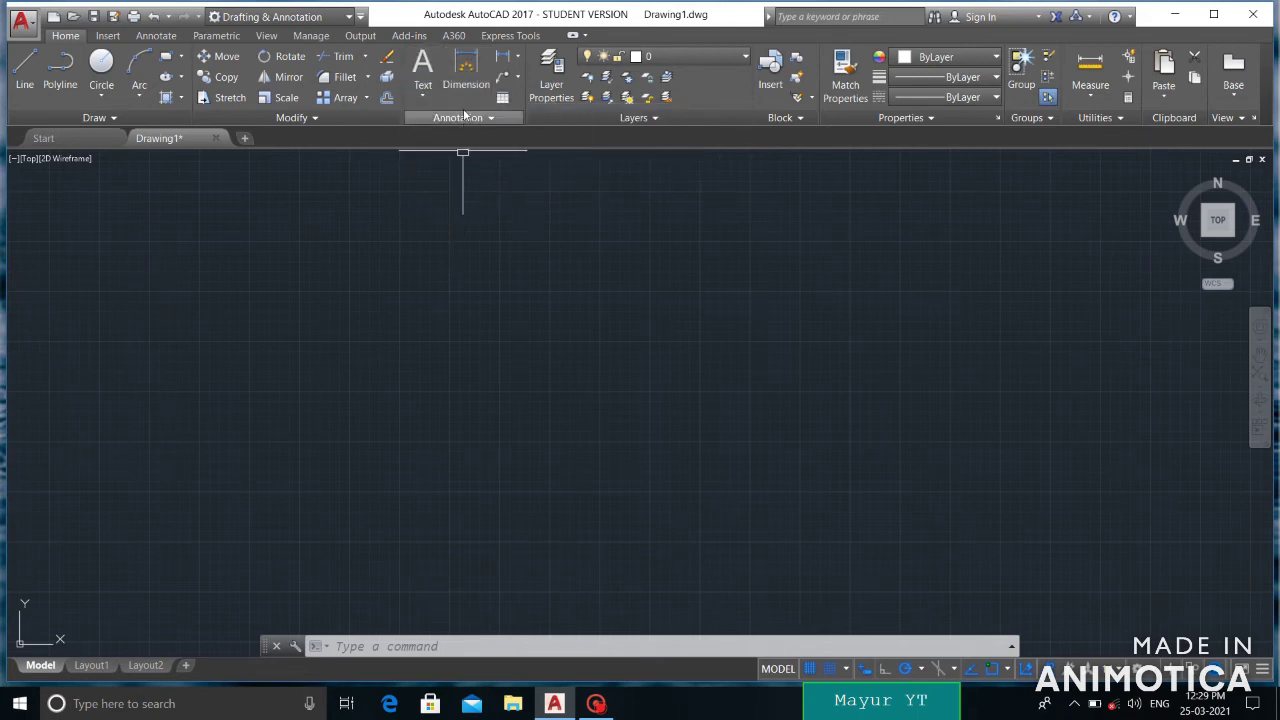
# Step: Start a linear dimension, pick its first extension-line origin, then cancel it
pyautogui.click(509, 64)
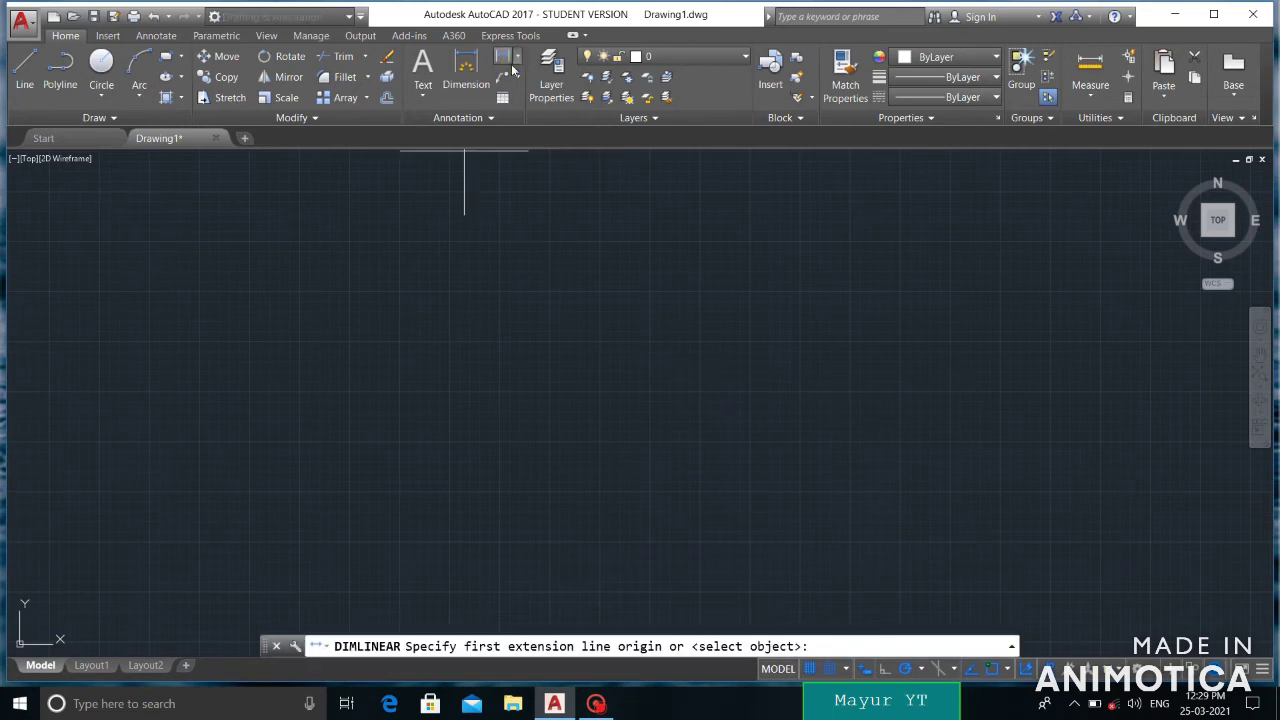
pyautogui.click(517, 57)
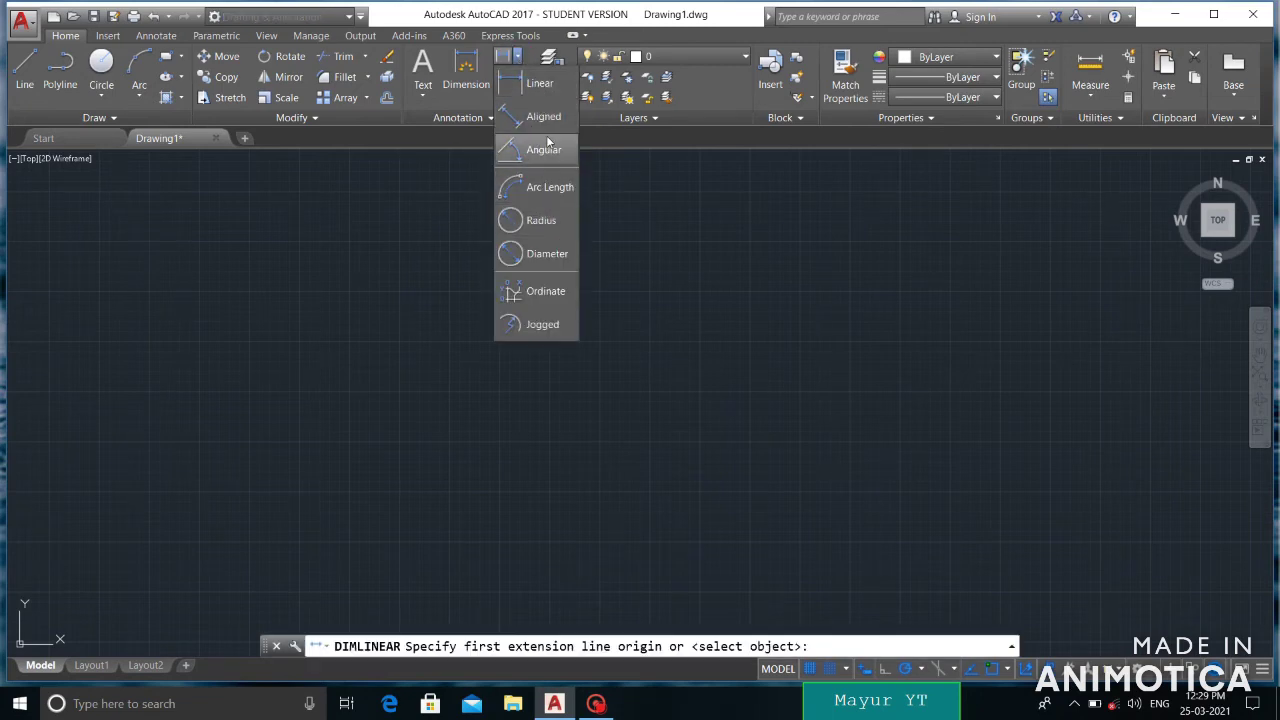
pyautogui.click(443, 234)
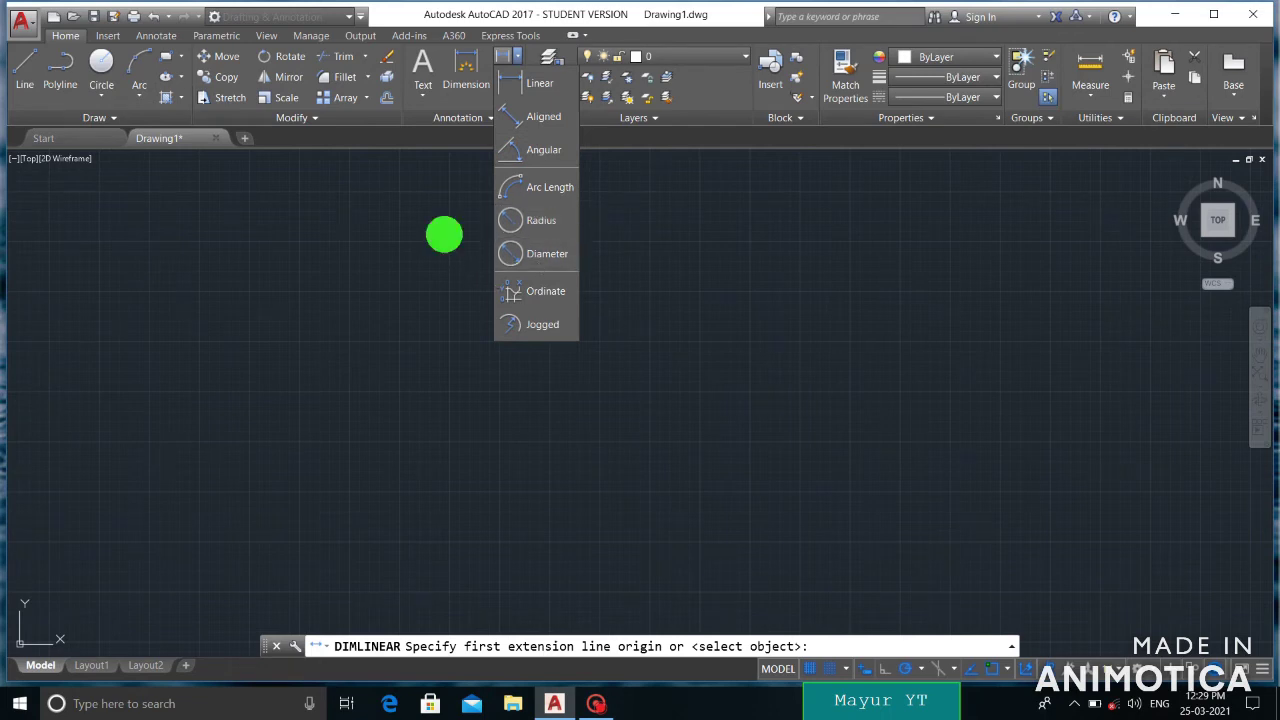
pyautogui.click(452, 229)
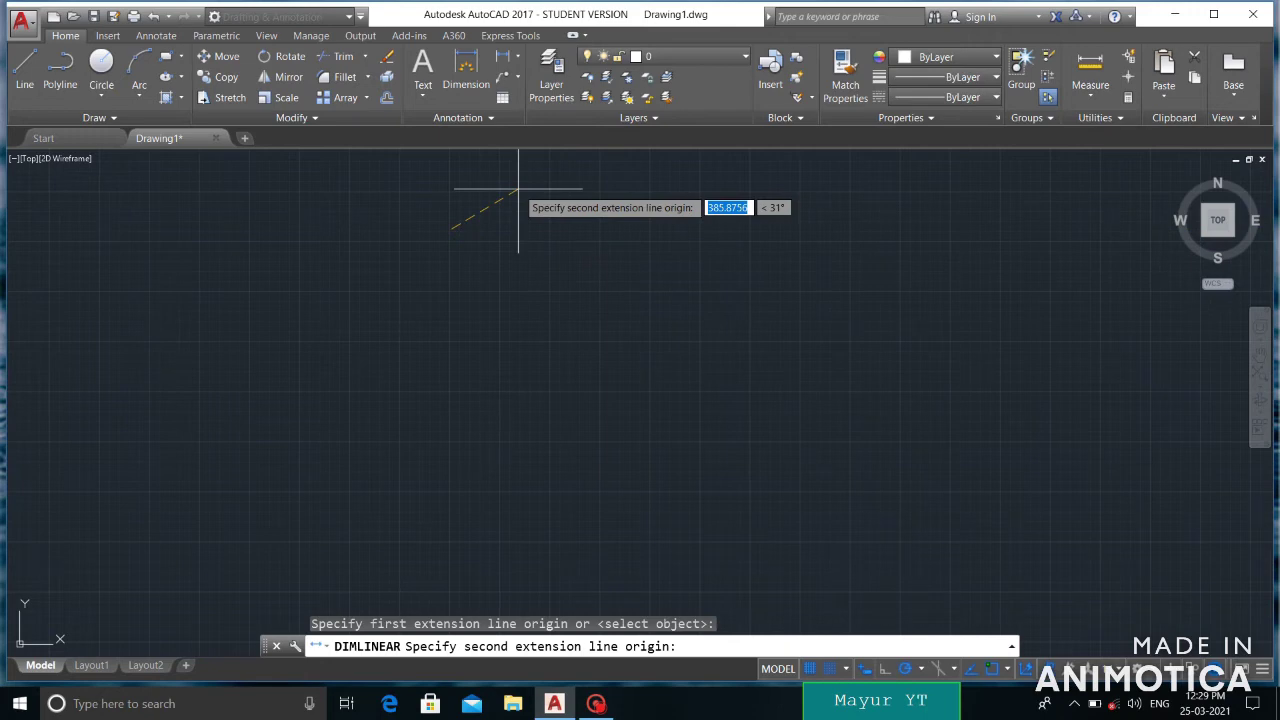
pyautogui.press('Escape')
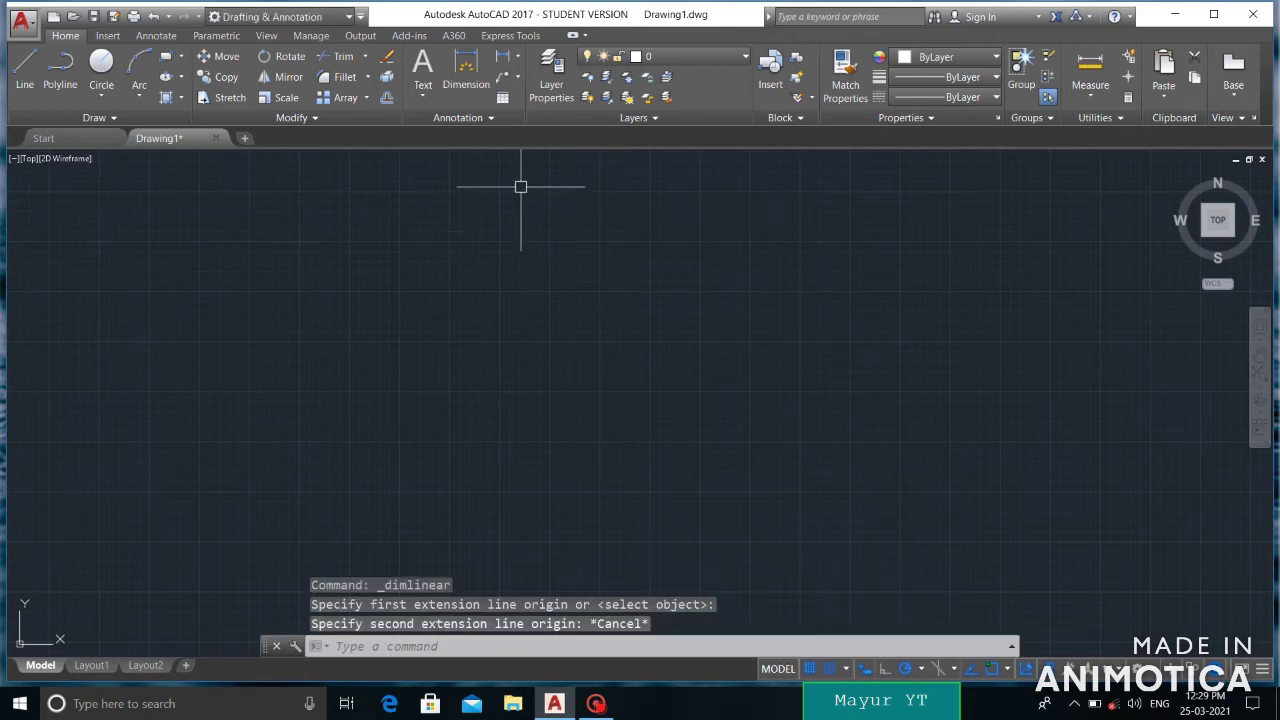
pyautogui.click(668, 118)
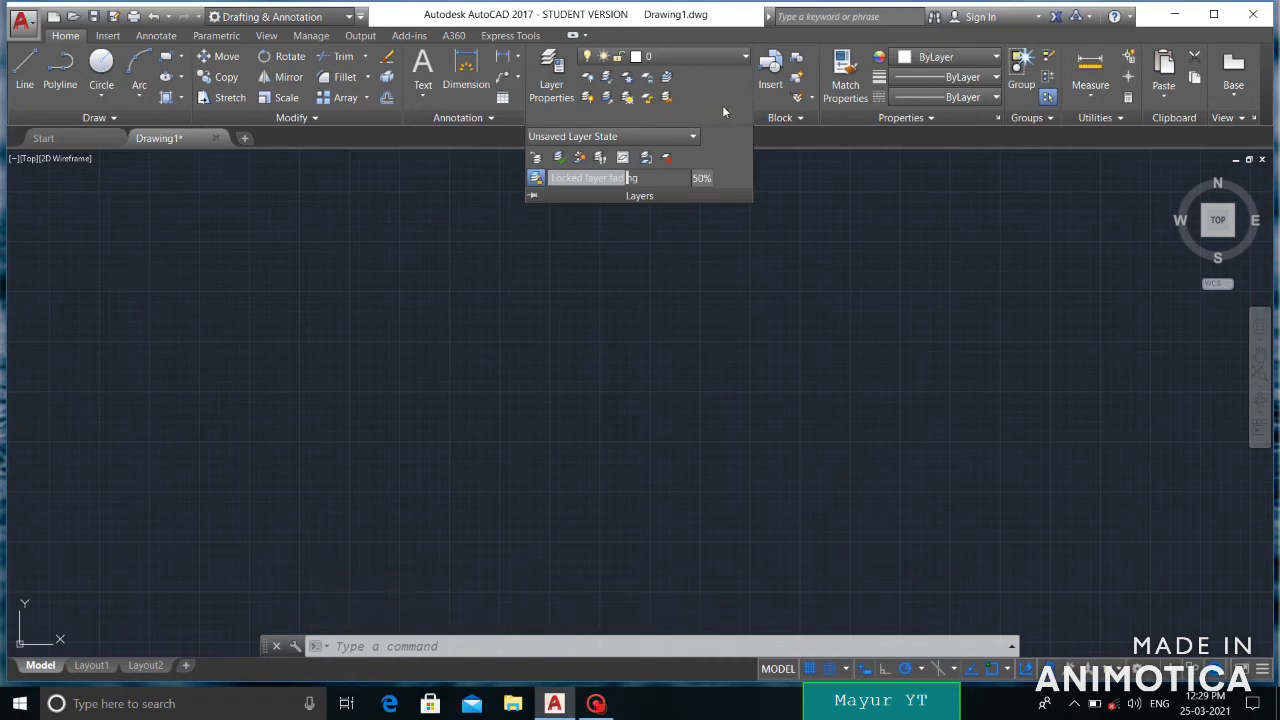
pyautogui.click(800, 180)
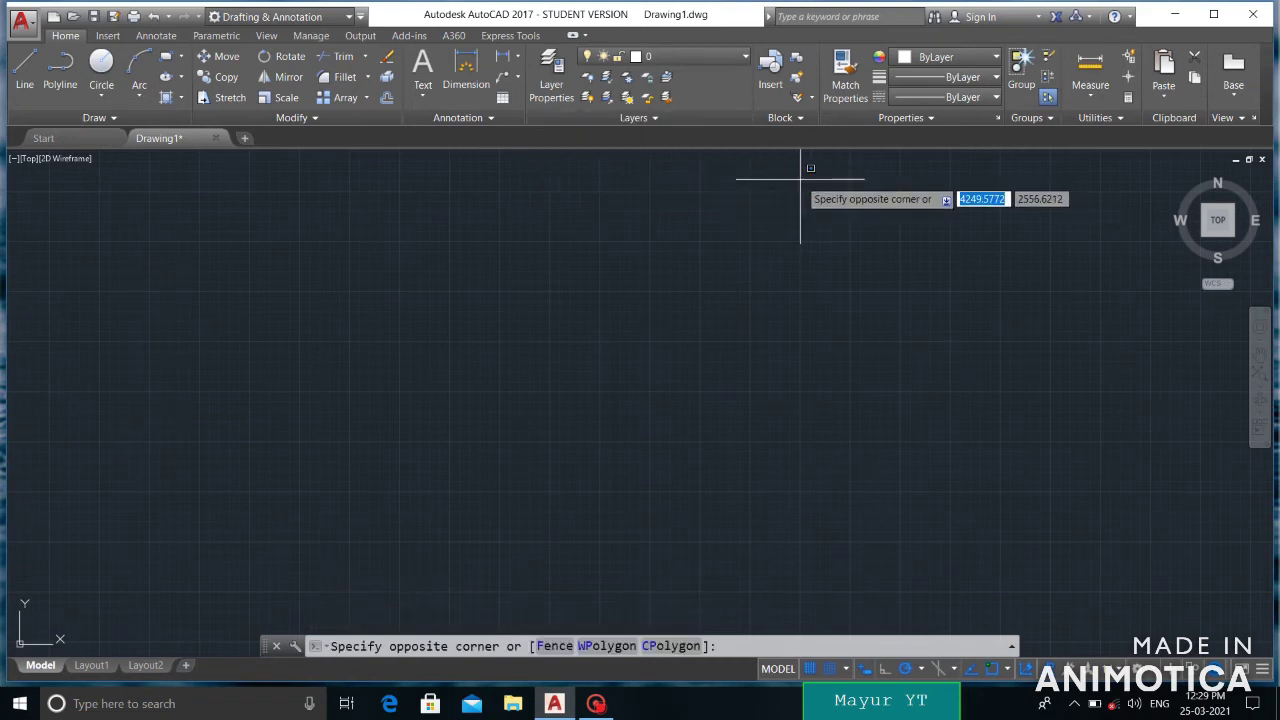
pyautogui.press('Escape')
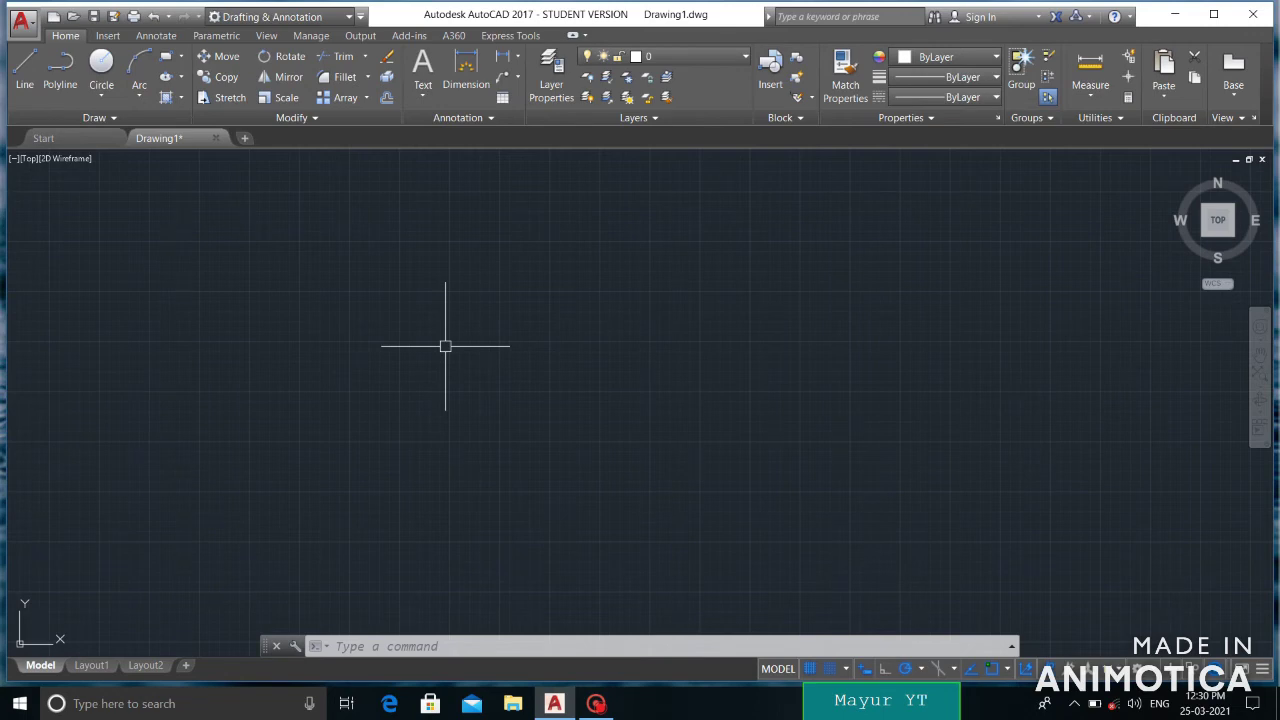
# Step: Show the Insert tab tools and look through the PDF Import options list
pyautogui.click(113, 34)
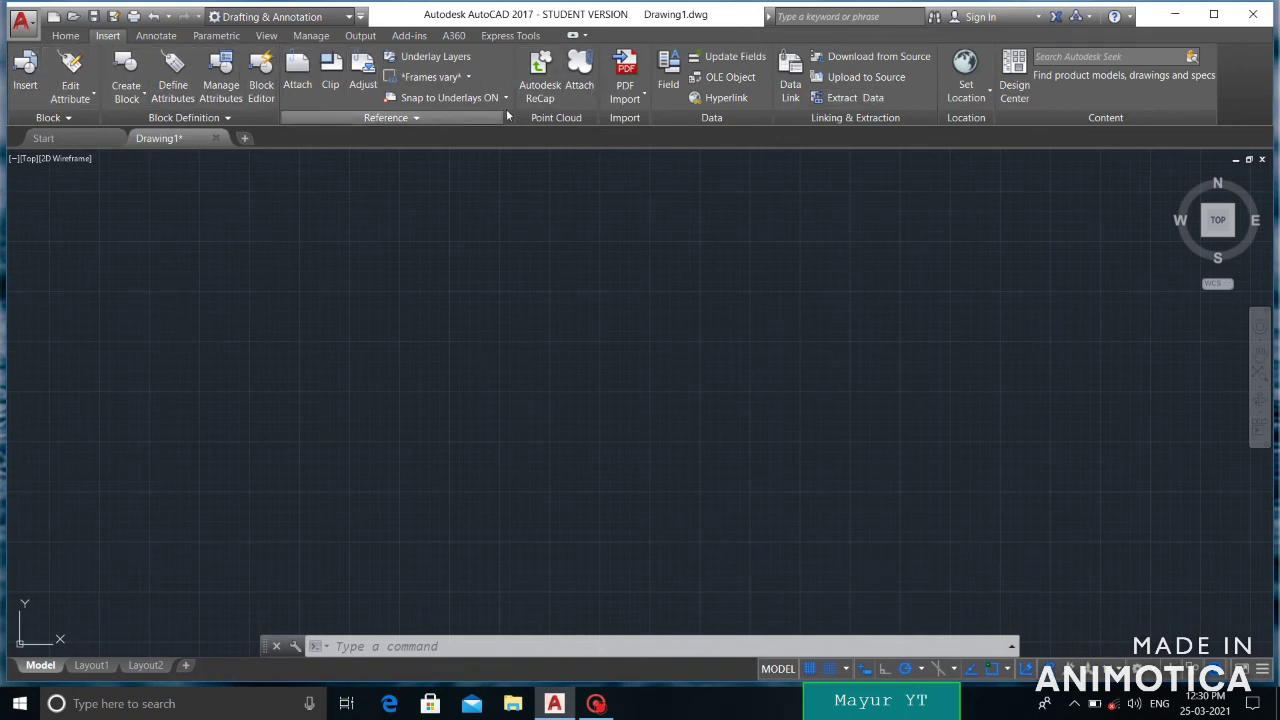
pyautogui.click(626, 95)
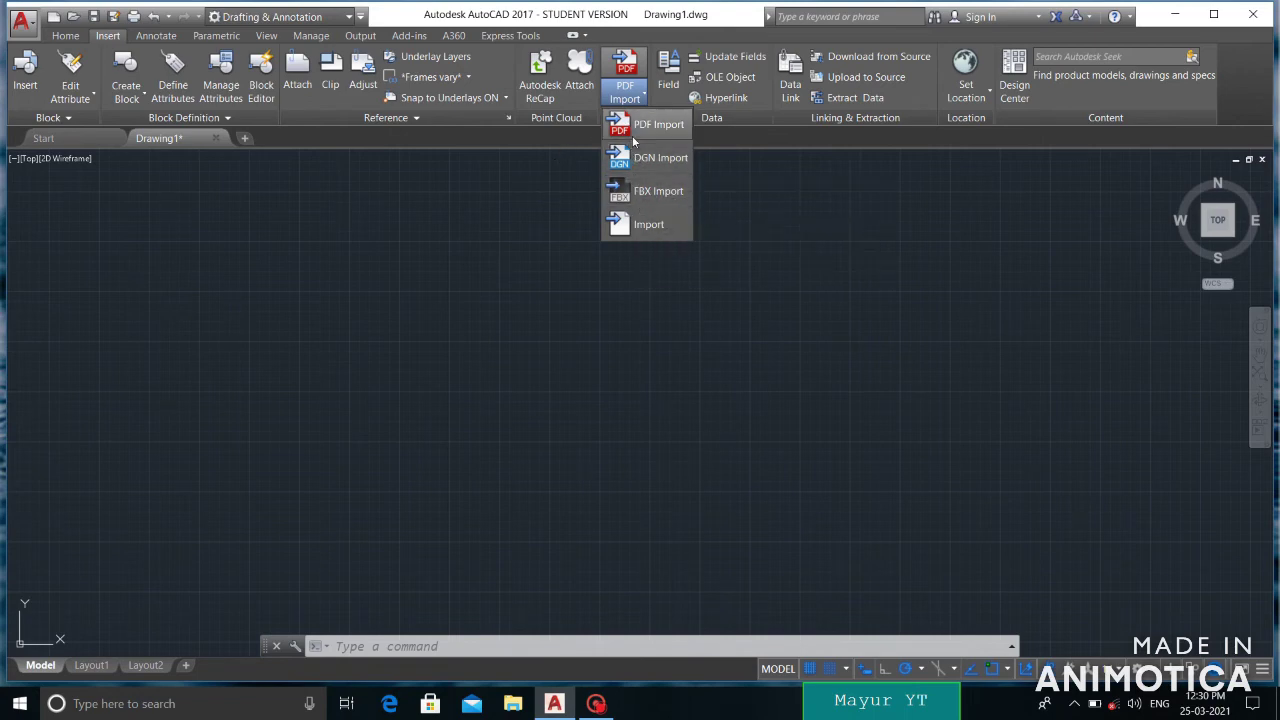
pyautogui.click(470, 200)
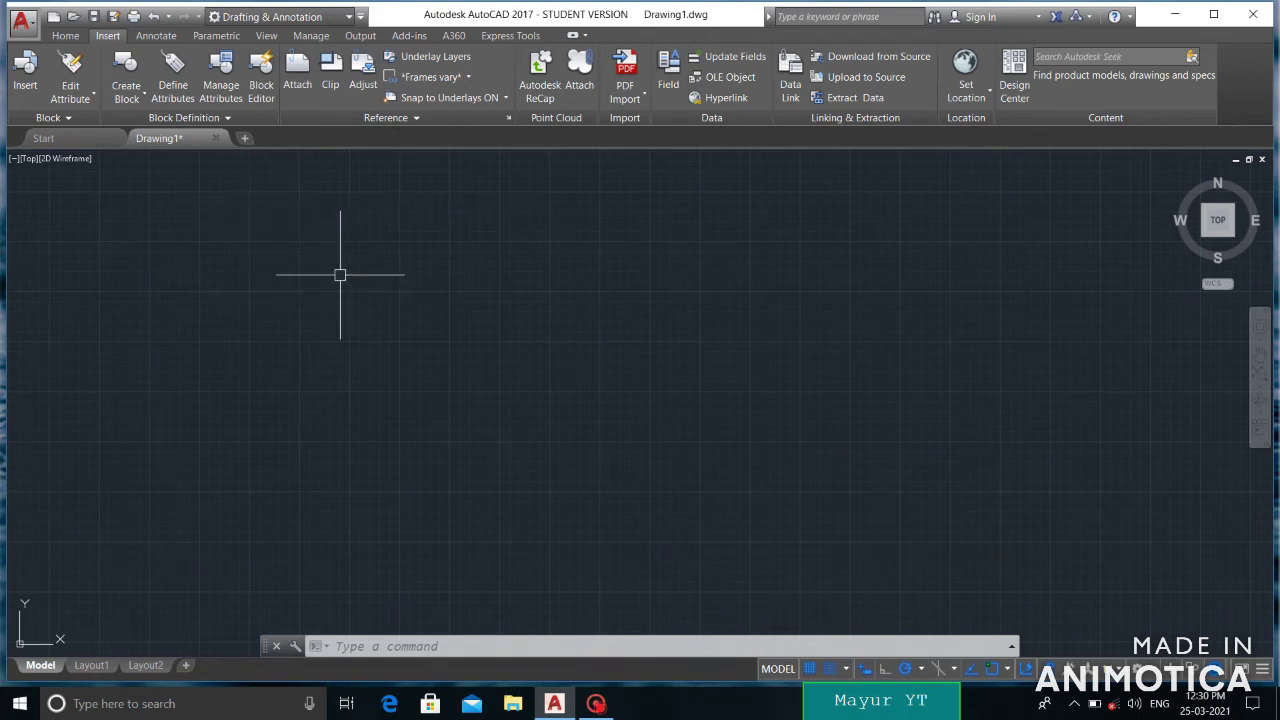
# Step: Drag an empty selection window across the blank canvas, selecting nothing
pyautogui.click(420, 337)
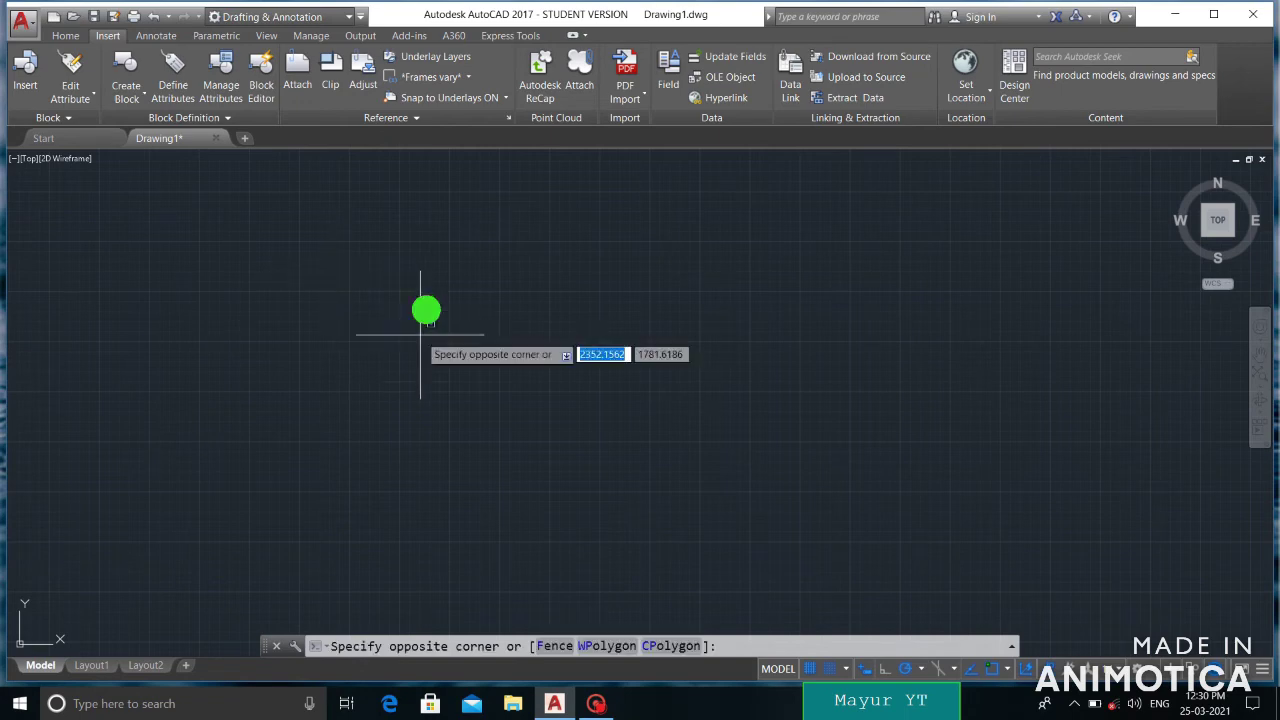
pyautogui.click(577, 252)
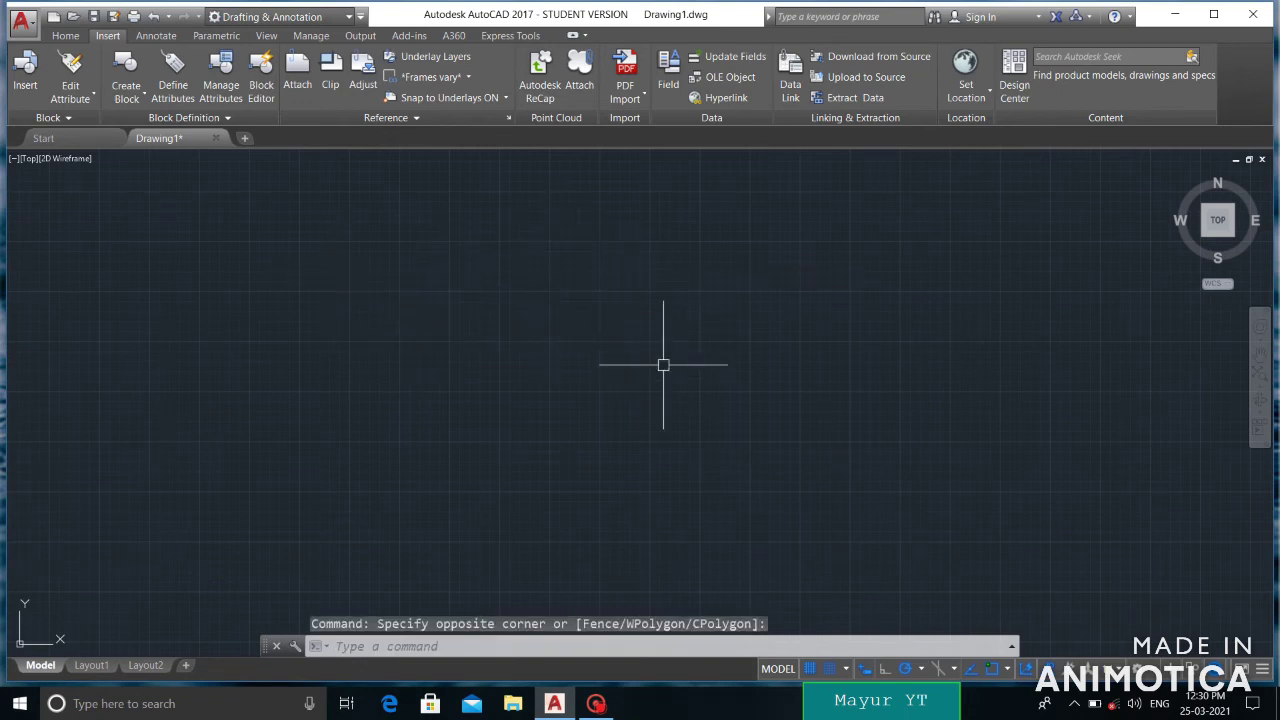
pyautogui.click(168, 36)
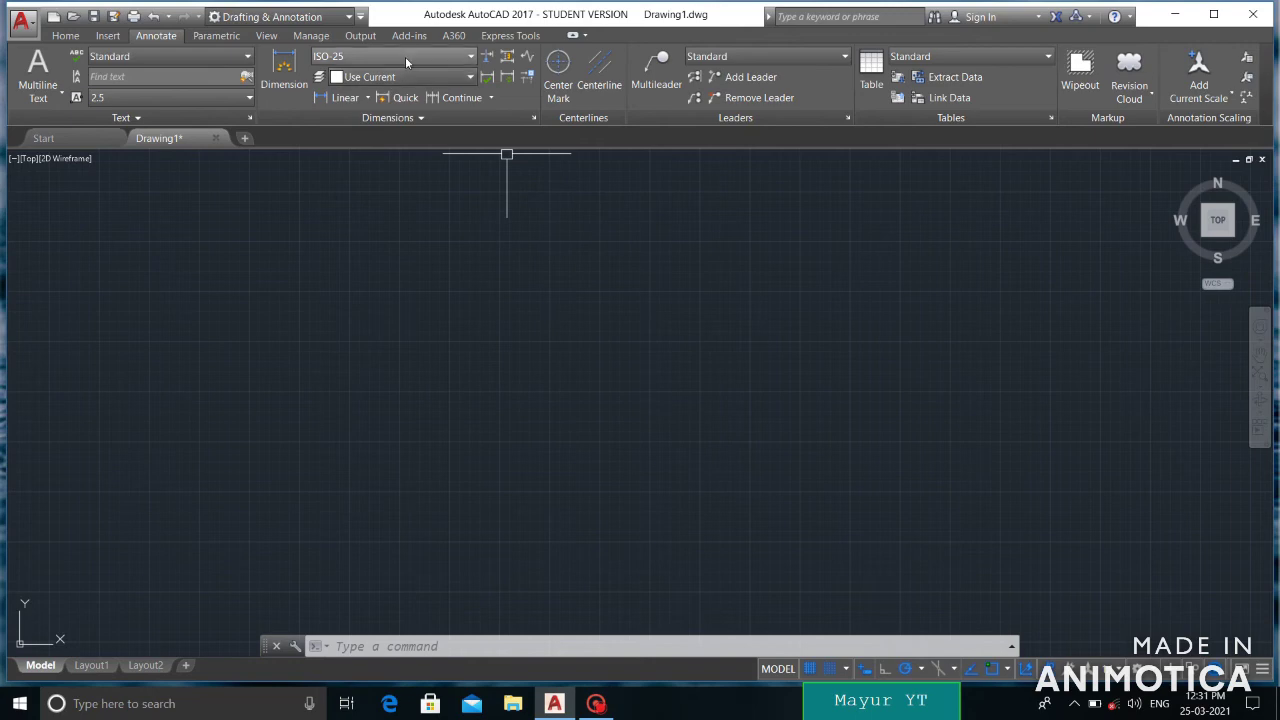
# Step: Check the dimension style, text height and text style lists, keeping ISO-25, 2.5 and Standard
pyautogui.click(353, 57)
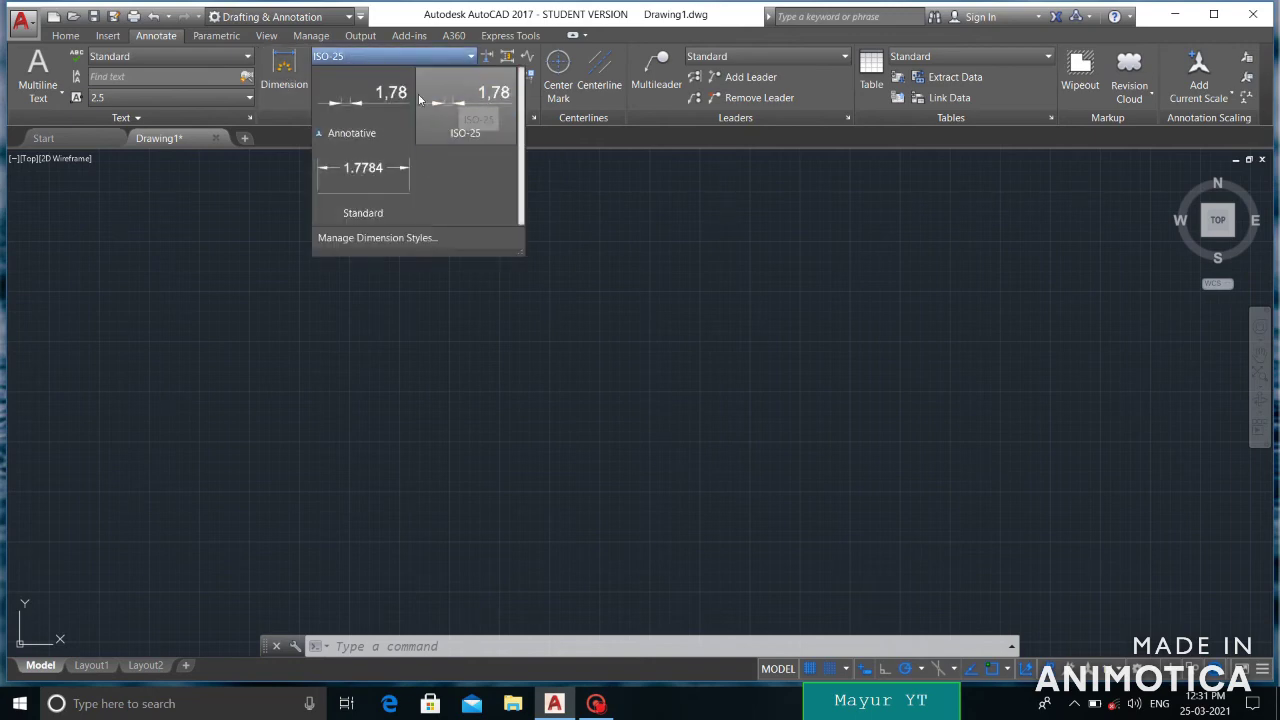
pyautogui.click(599, 265)
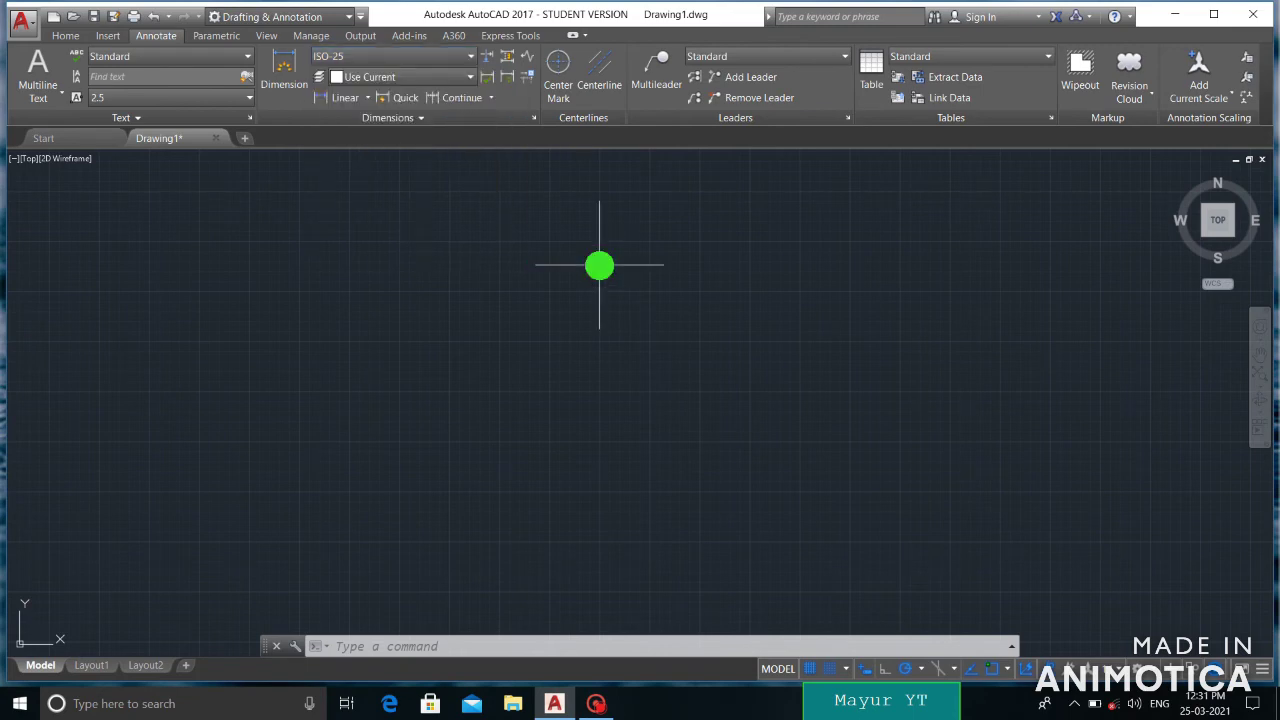
pyautogui.click(192, 92)
pyautogui.click(196, 98)
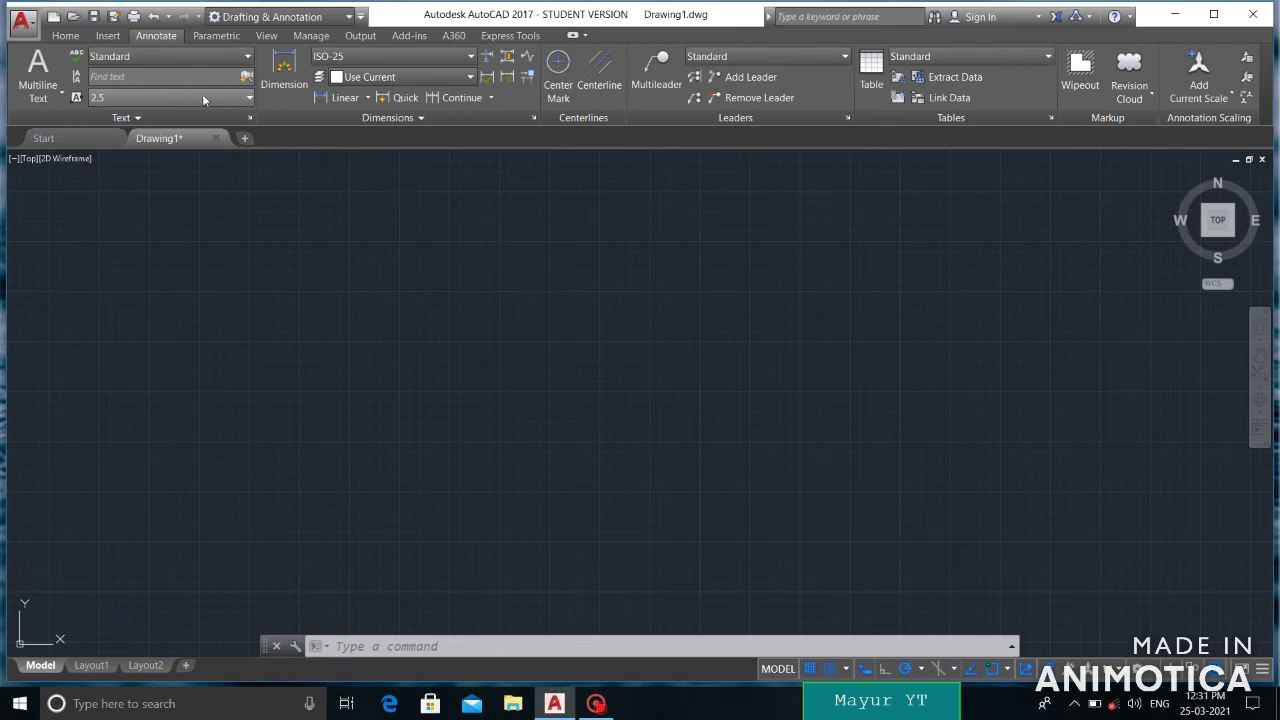
pyautogui.click(210, 56)
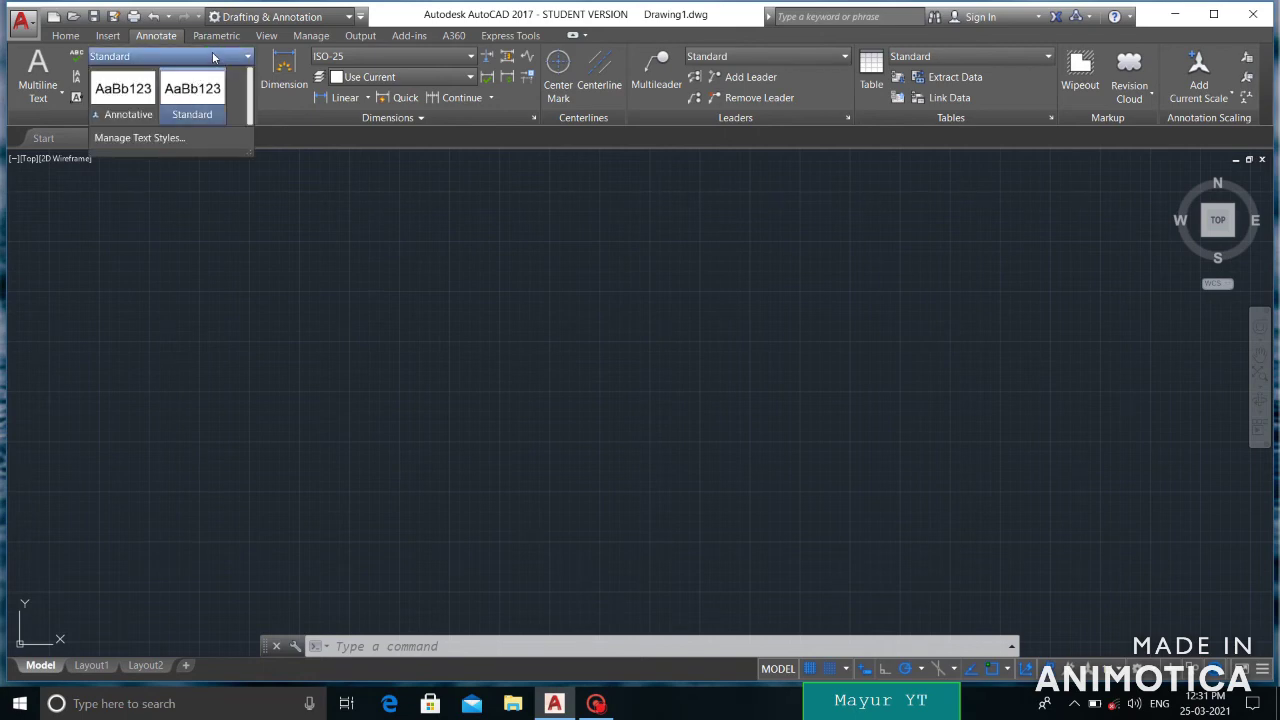
pyautogui.click(205, 56)
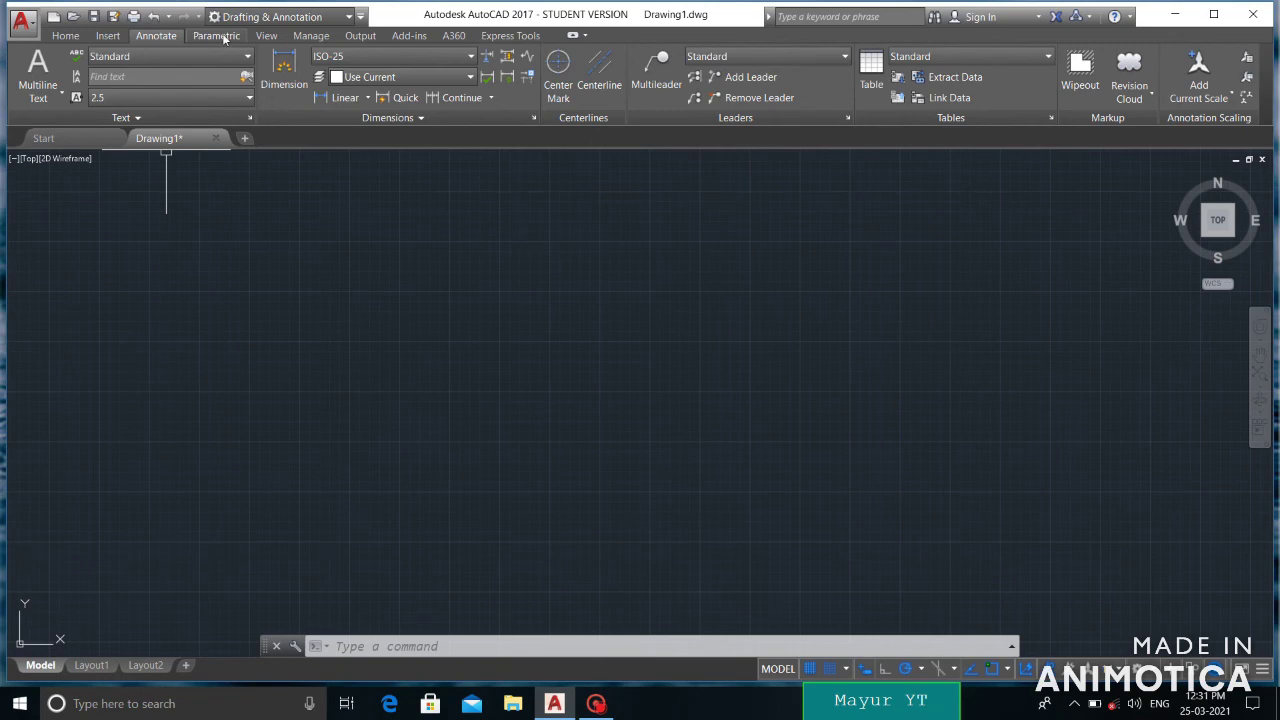
pyautogui.click(360, 36)
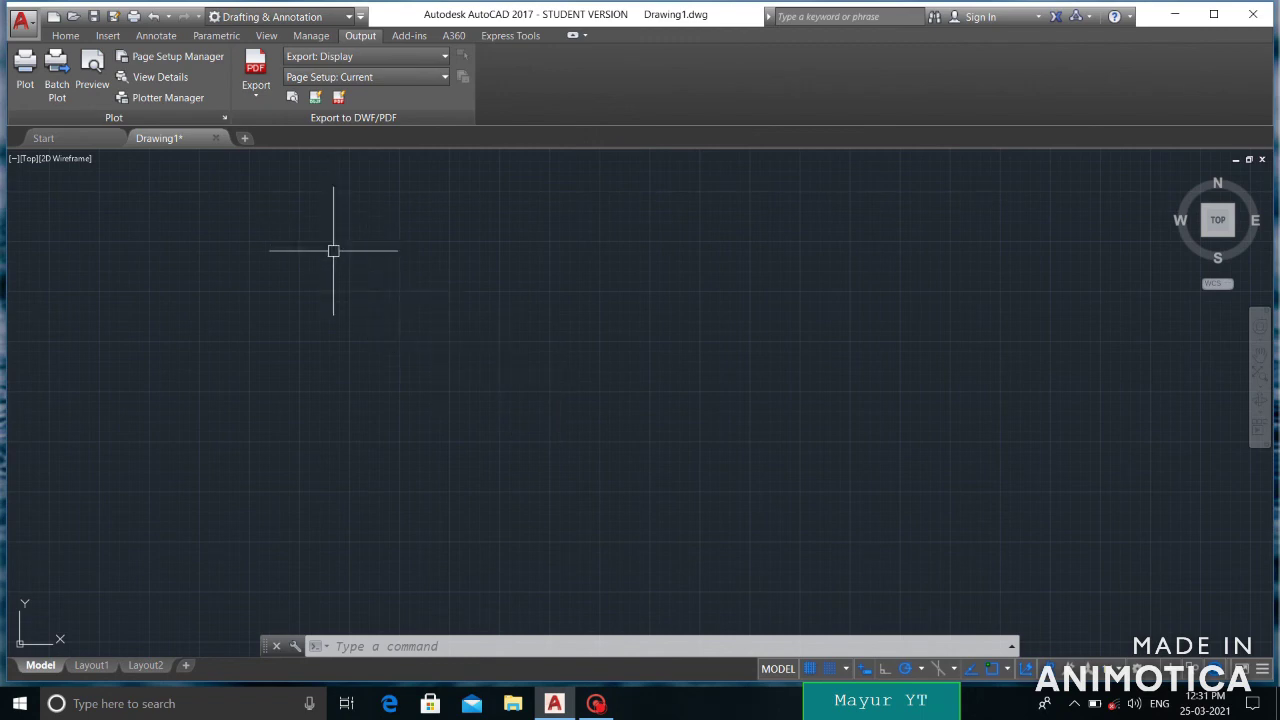
# Step: Review the Export formats, keeping the Current page setup and Display export area
pyautogui.click(256, 90)
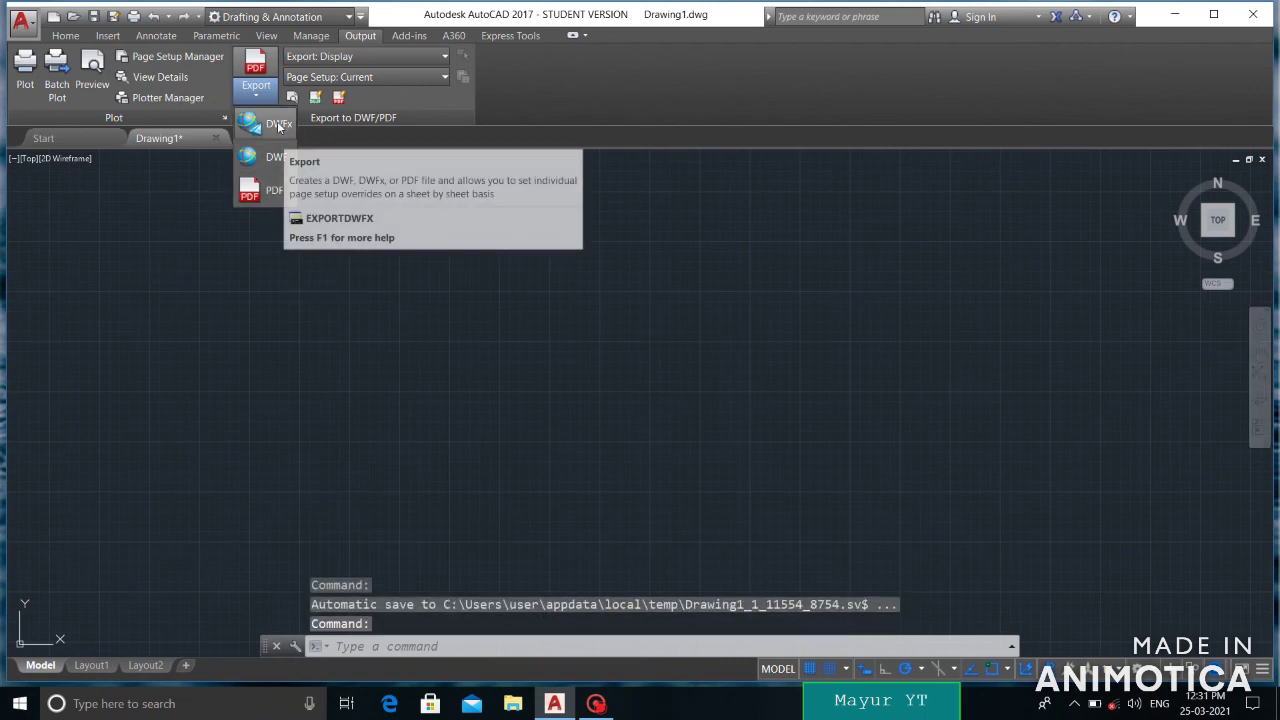
pyautogui.click(395, 75)
pyautogui.click(378, 96)
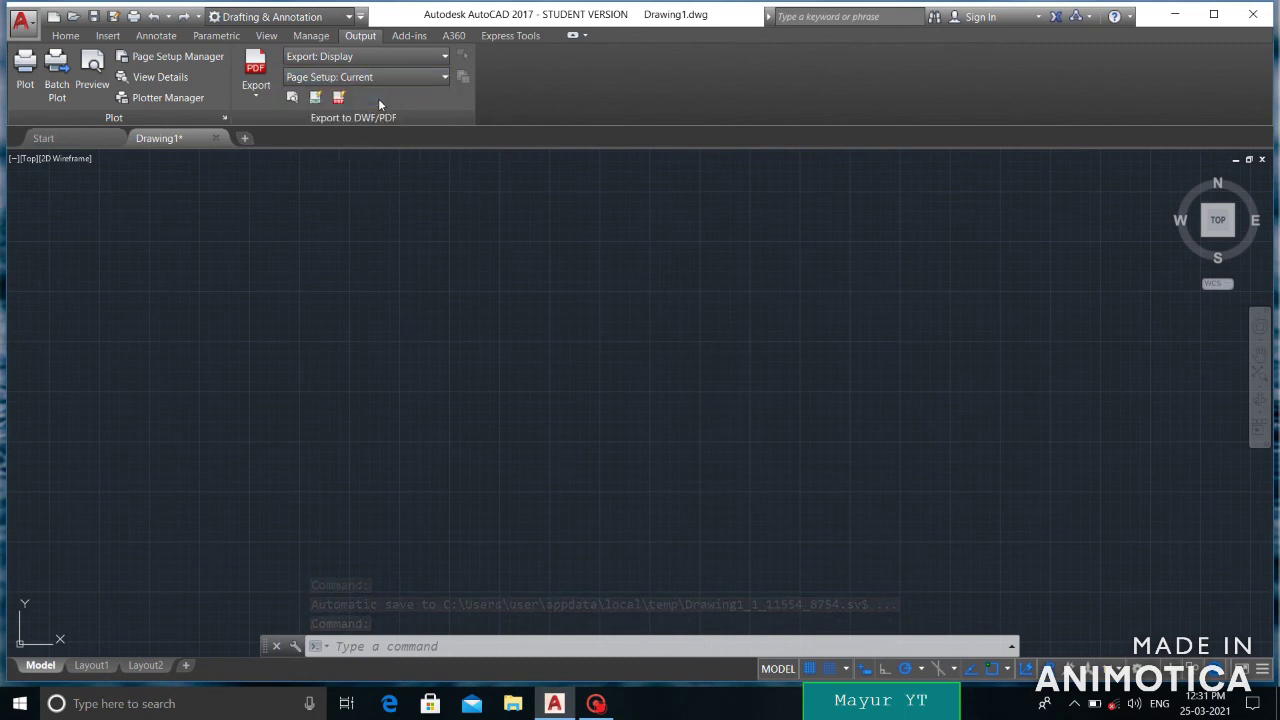
pyautogui.click(406, 56)
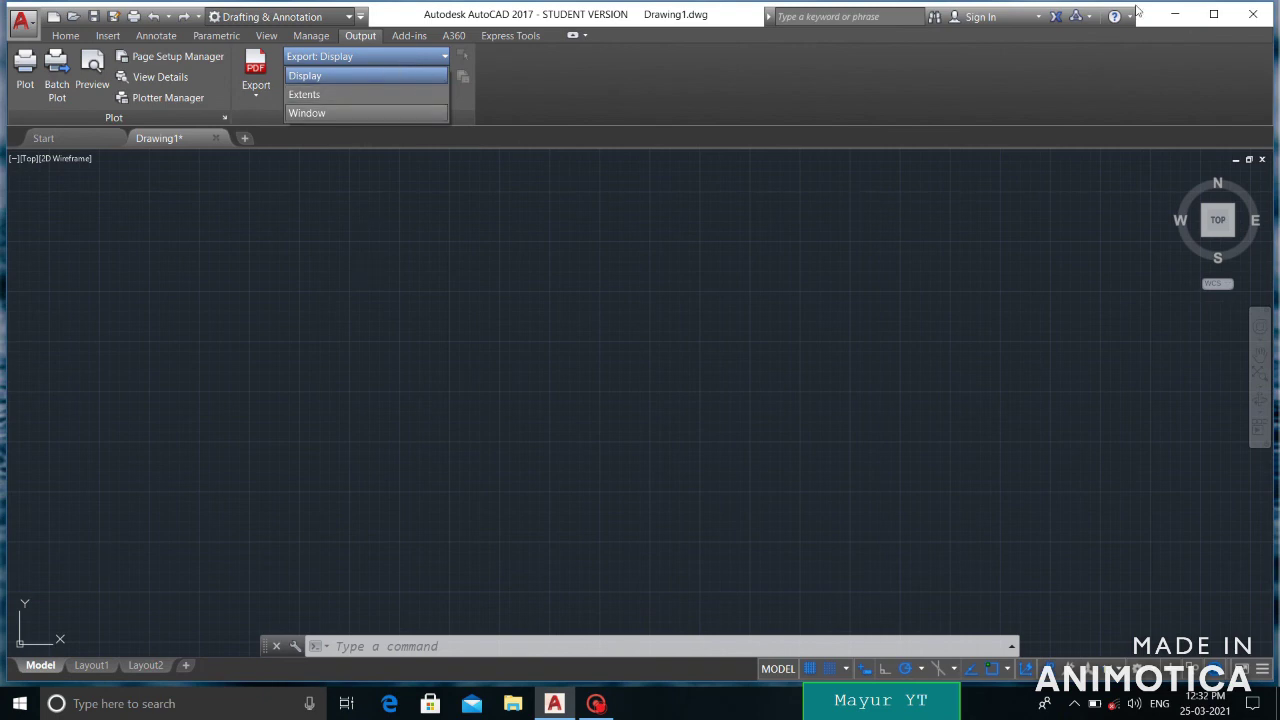
pyautogui.click(328, 60)
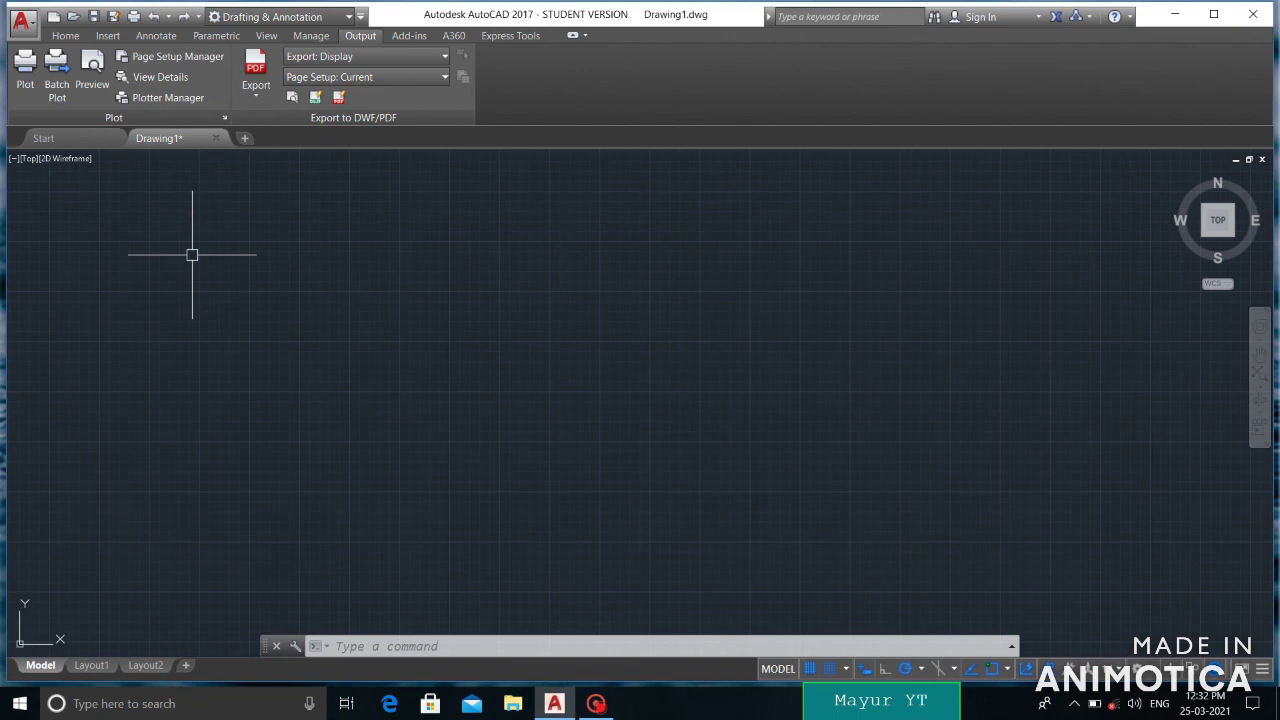
# Step: Switch the ribbon from Output via Insert back to the Home tab
pyautogui.click(105, 35)
pyautogui.click(65, 35)
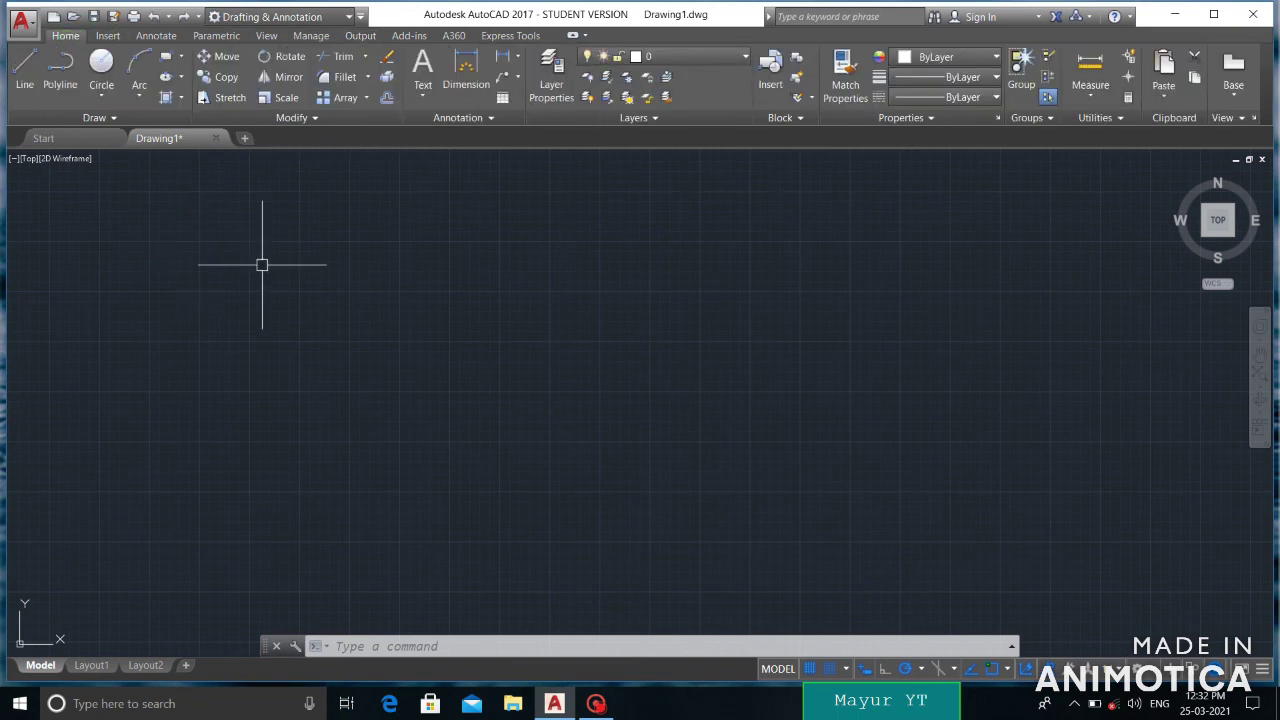